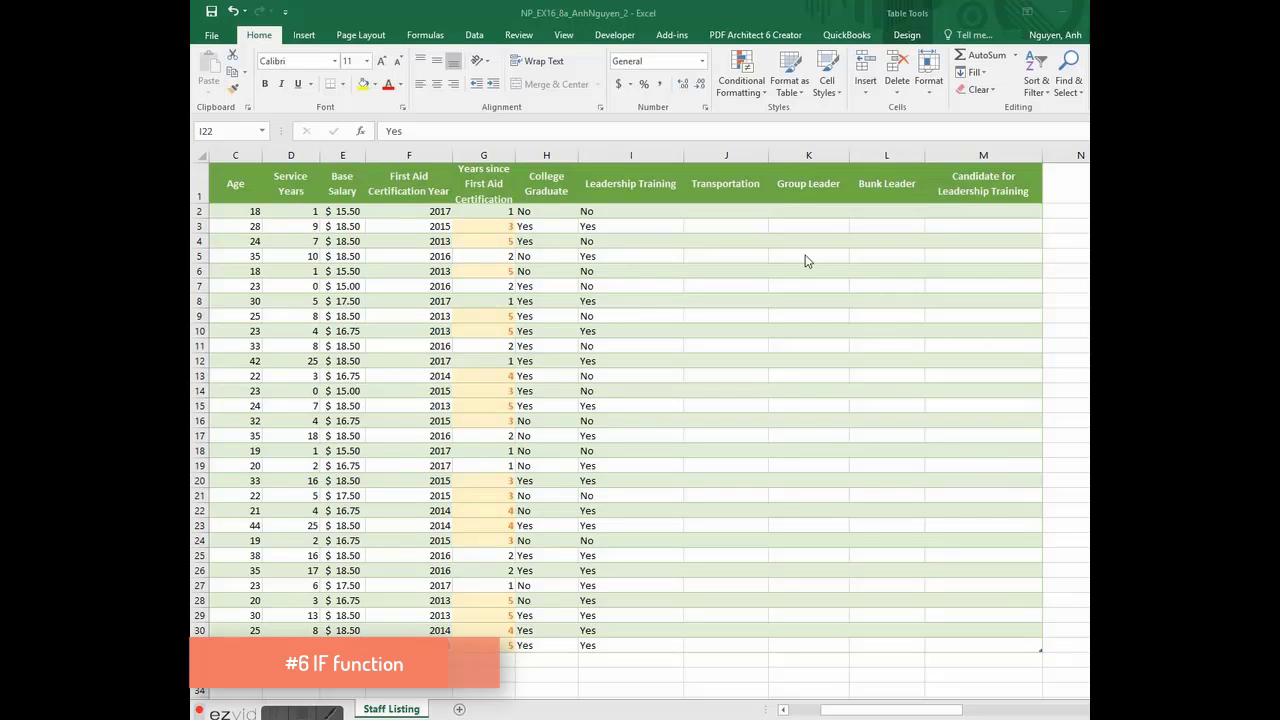
Select cell J2 at the top of the empty Transportation column.
left_click(733, 213)
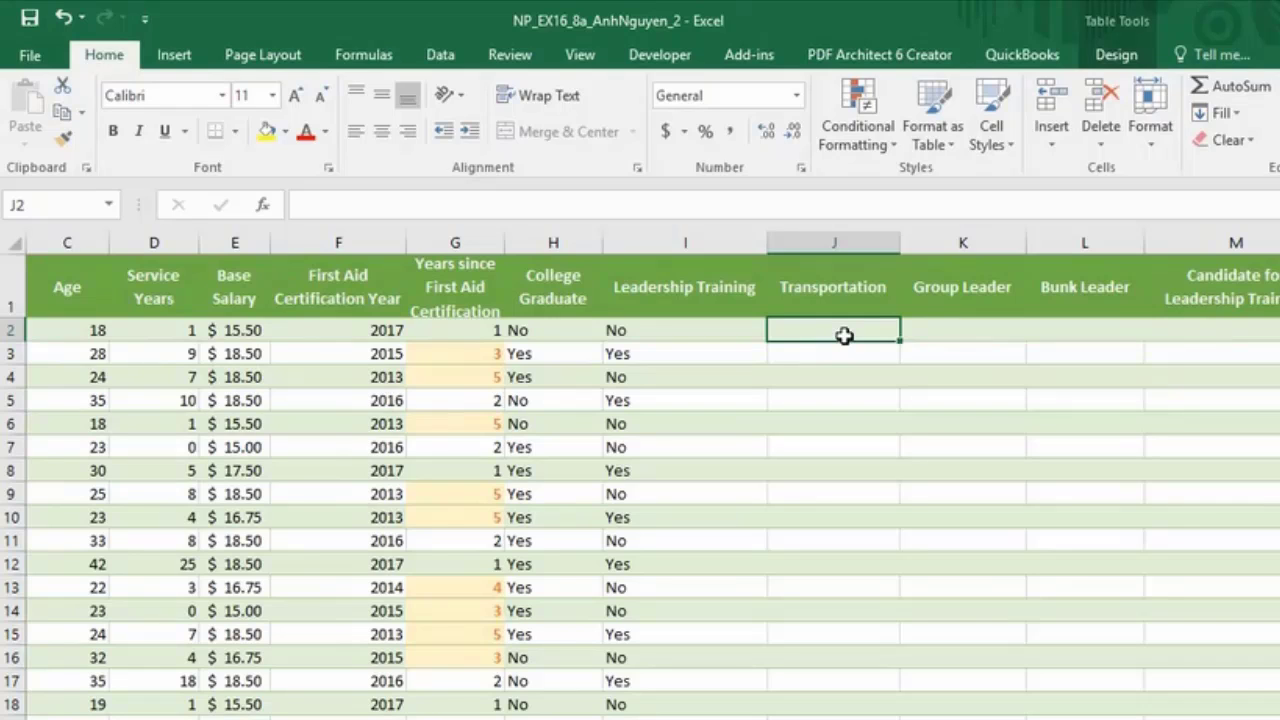
type("=")
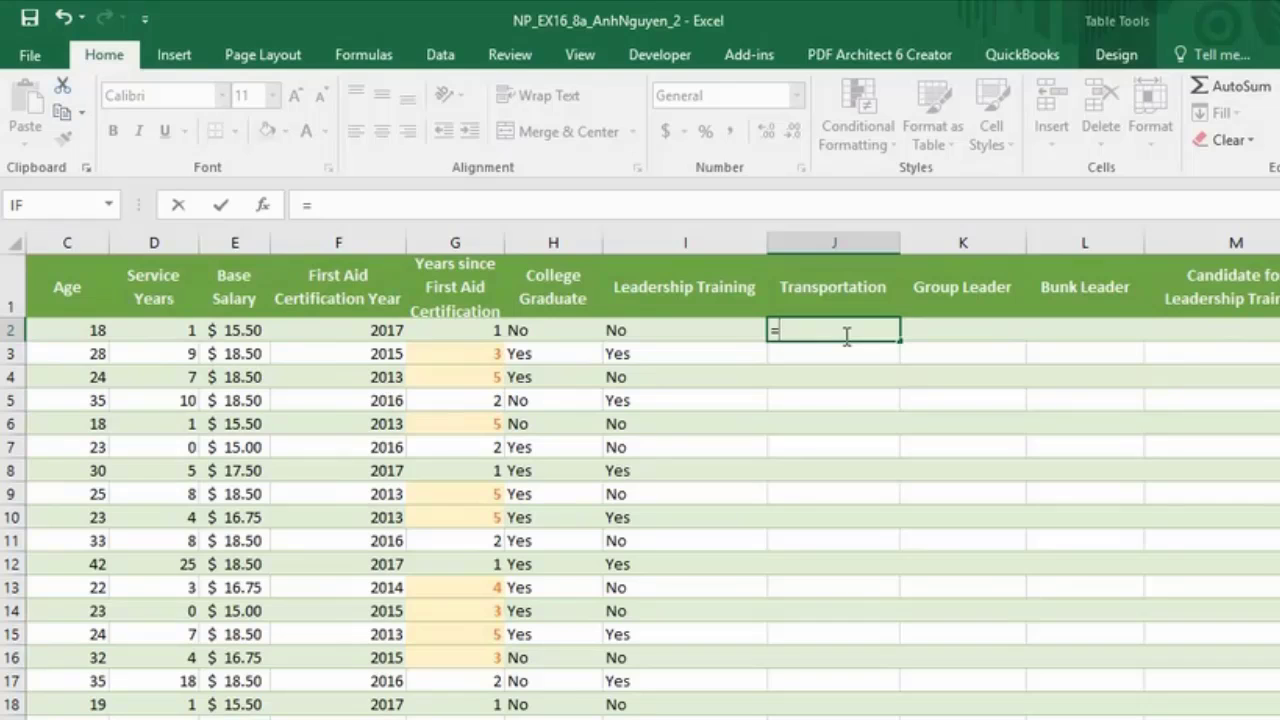
type("if")
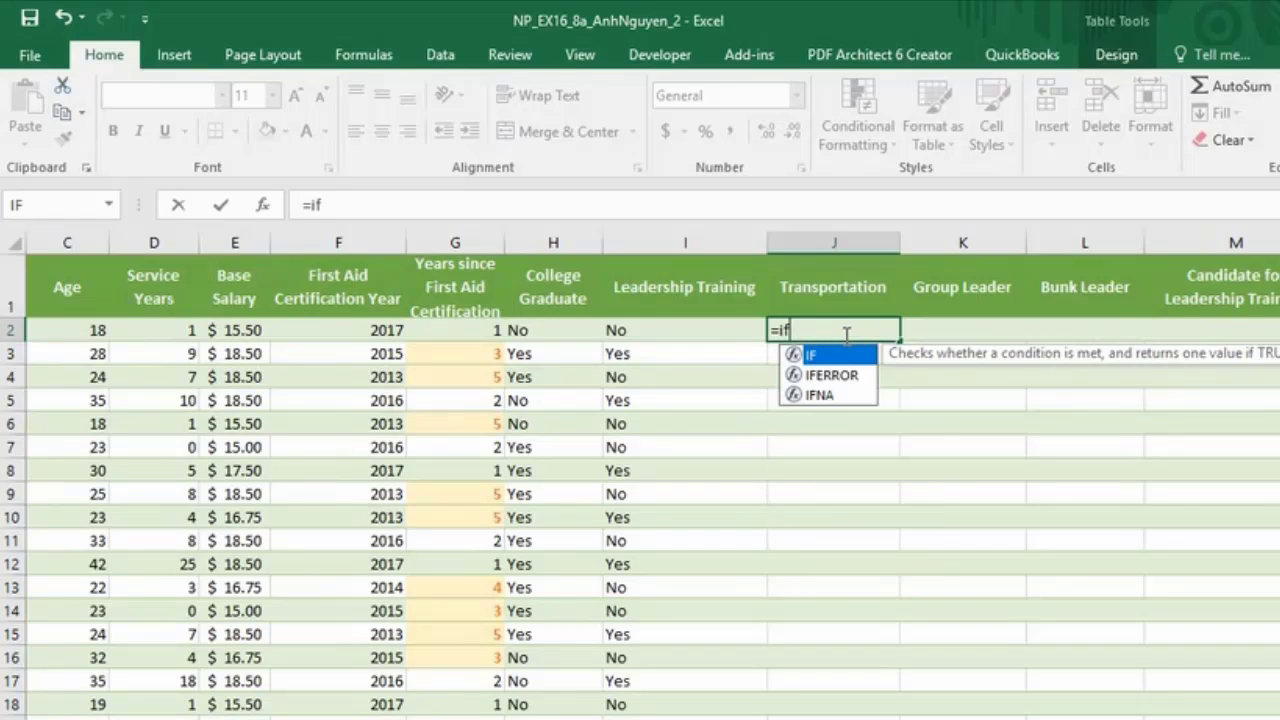
key("Tab")
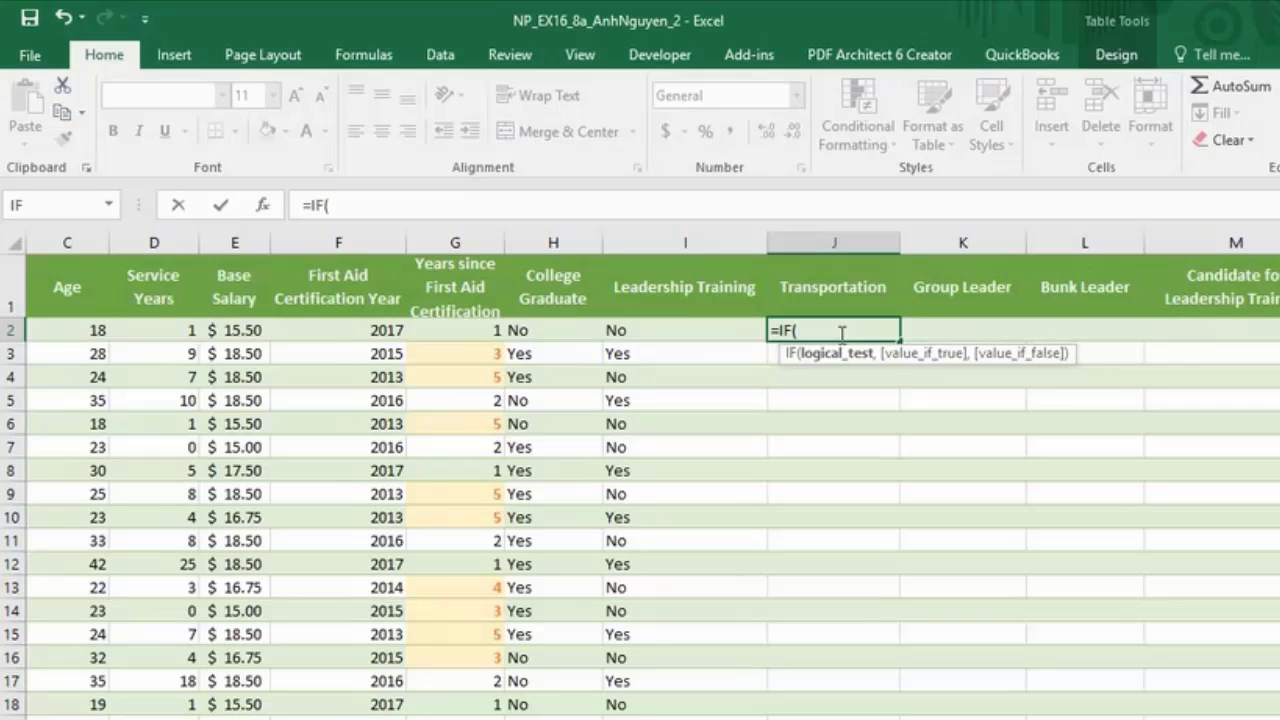
left_click(88, 328)
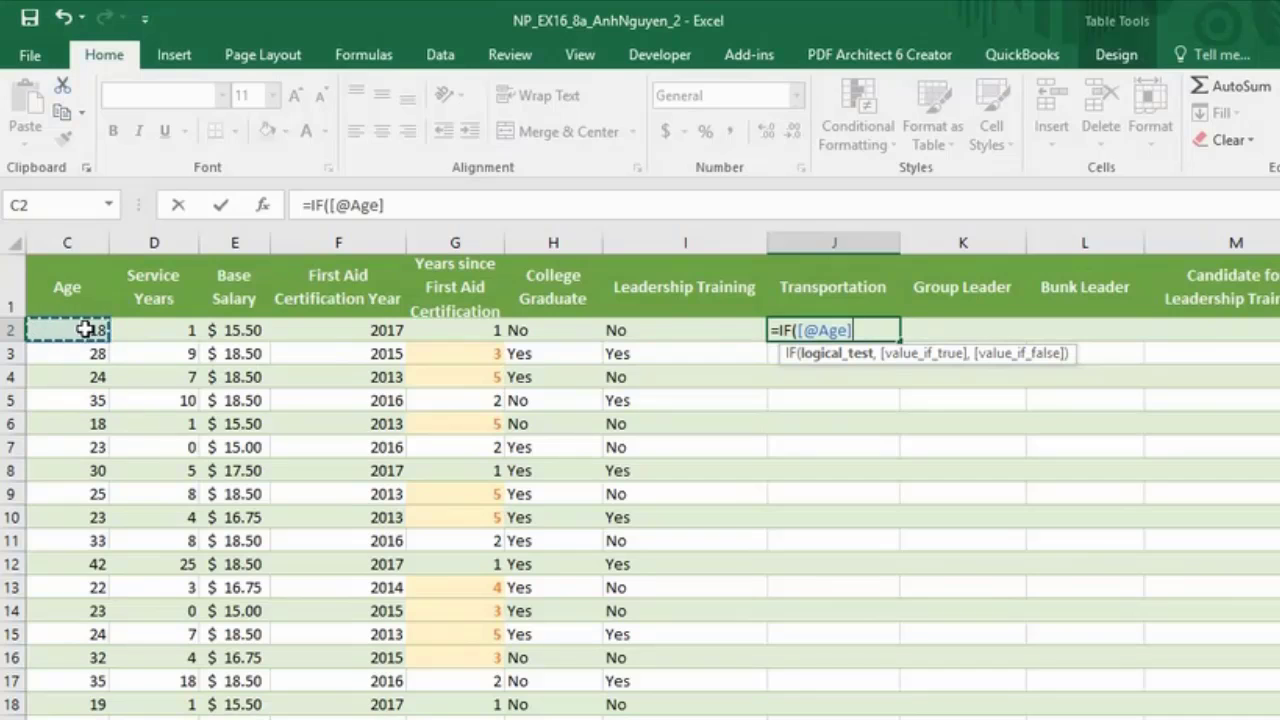
type(">")
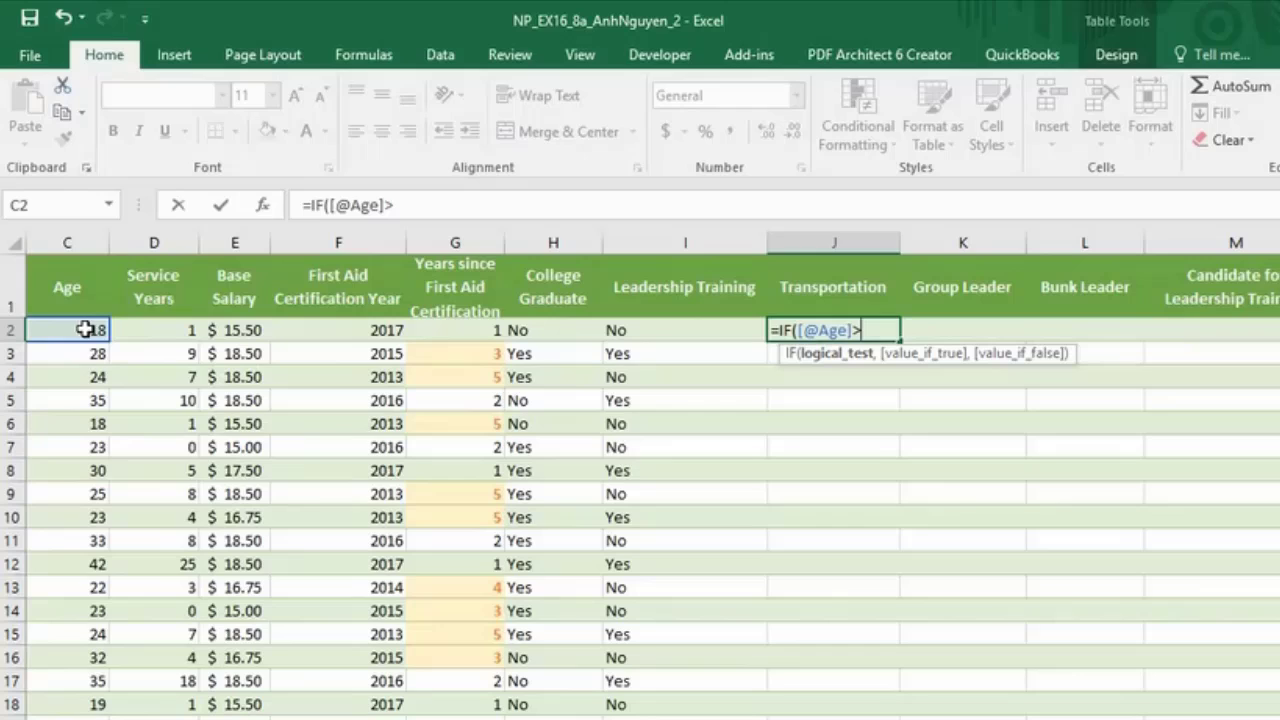
type("=23,")
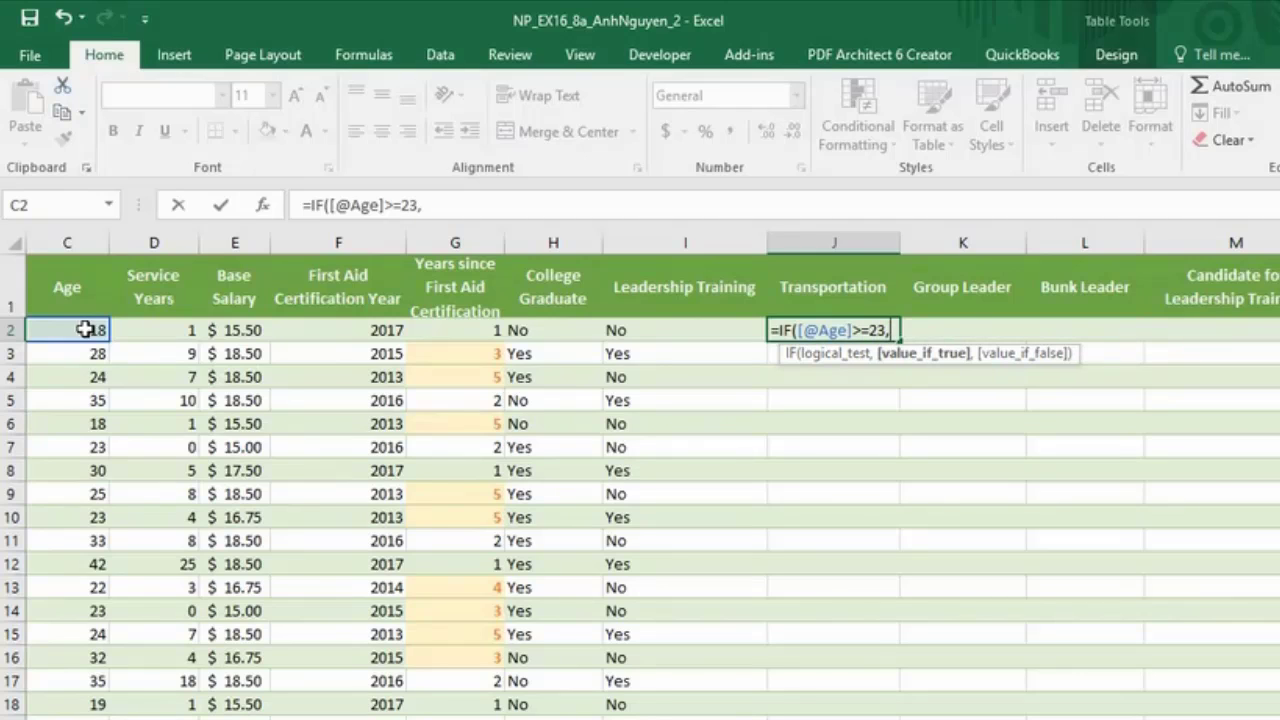
type("\"Yes\"")
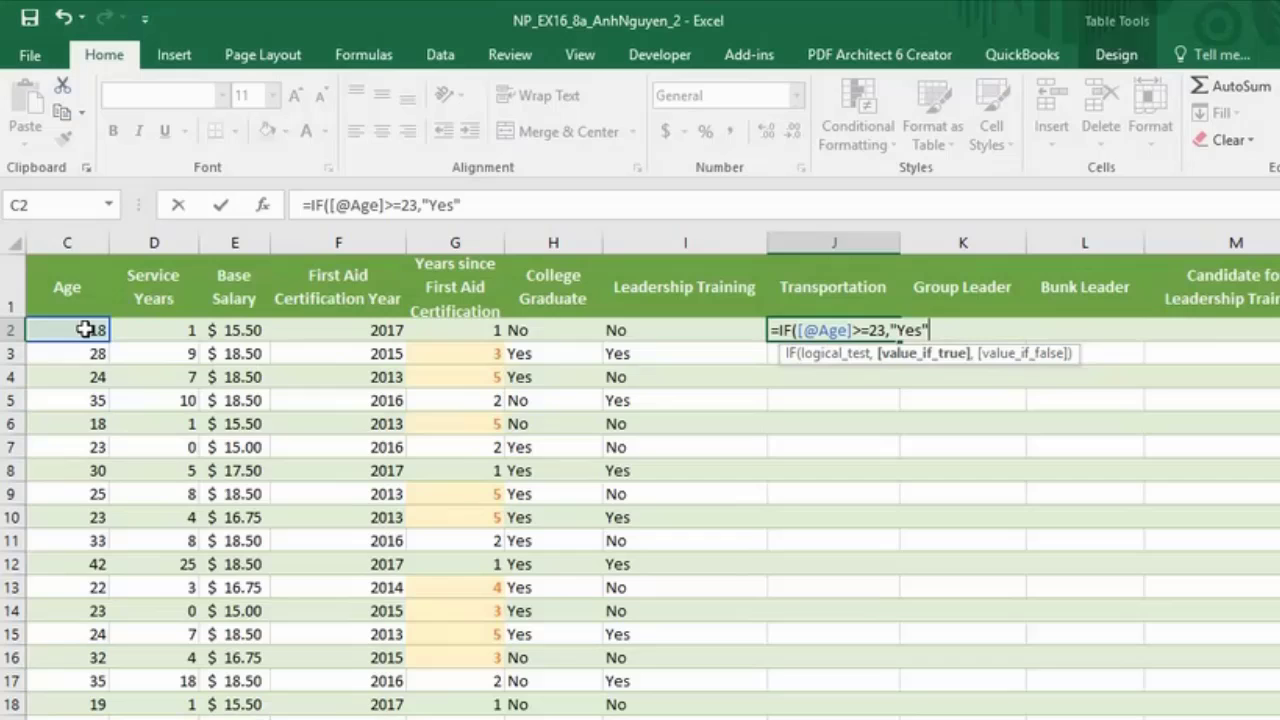
type(",")
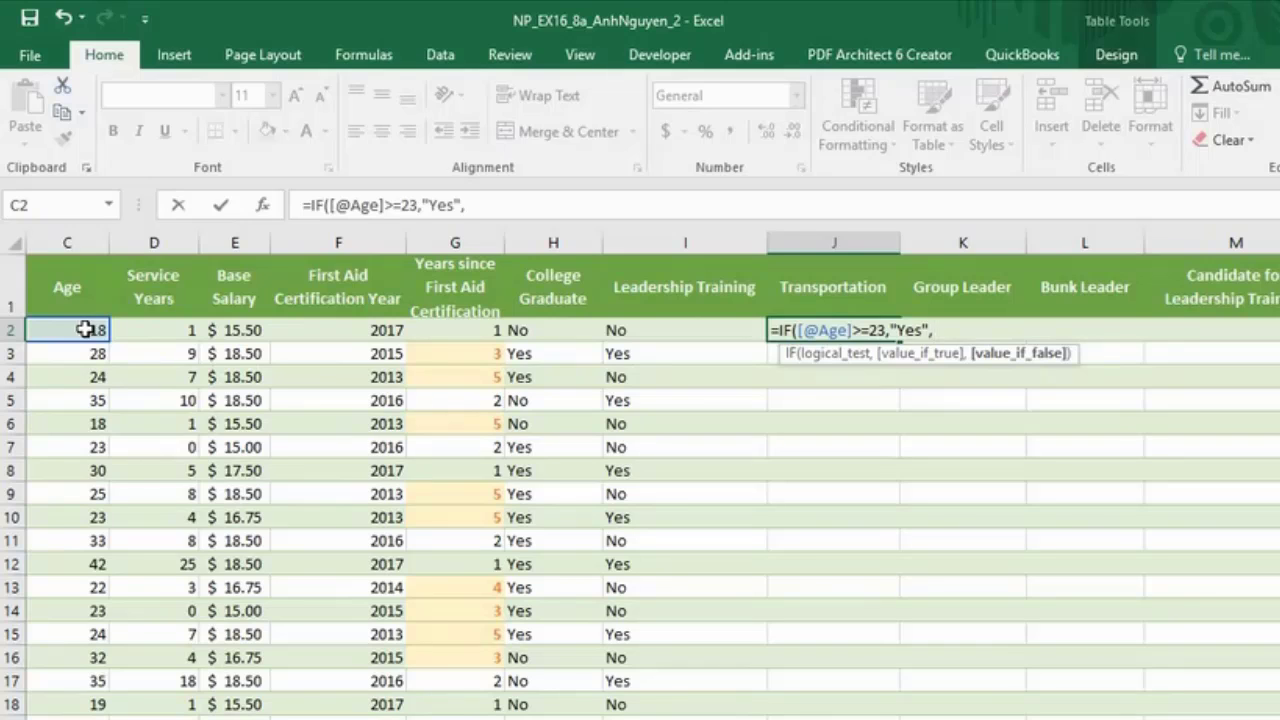
type("\"No\")")
key("Return")
key("Up")
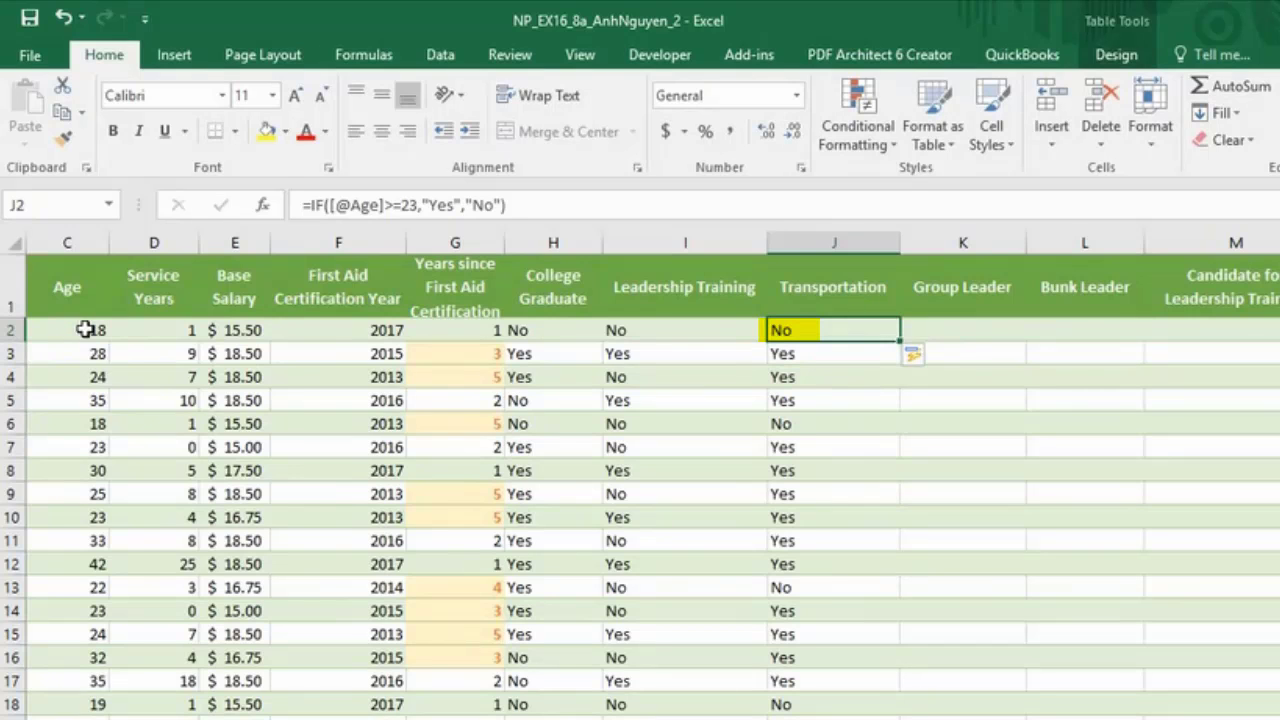
key("Down")
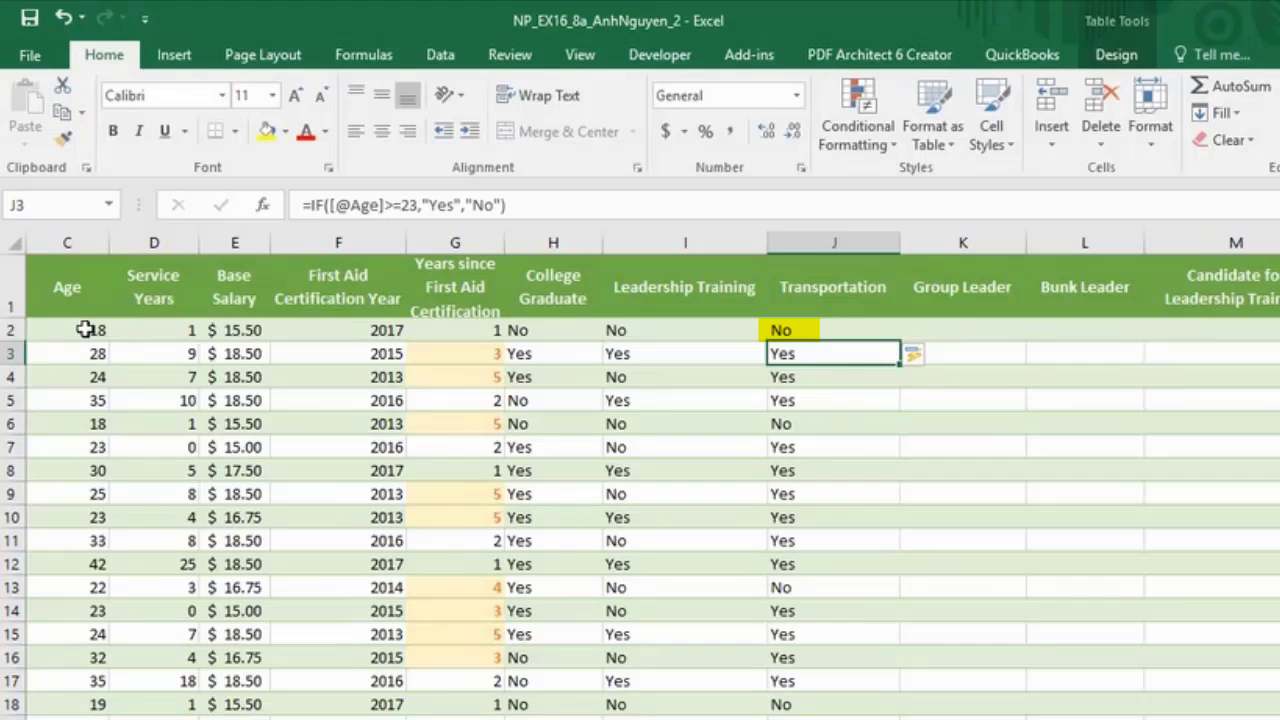
key("Up")
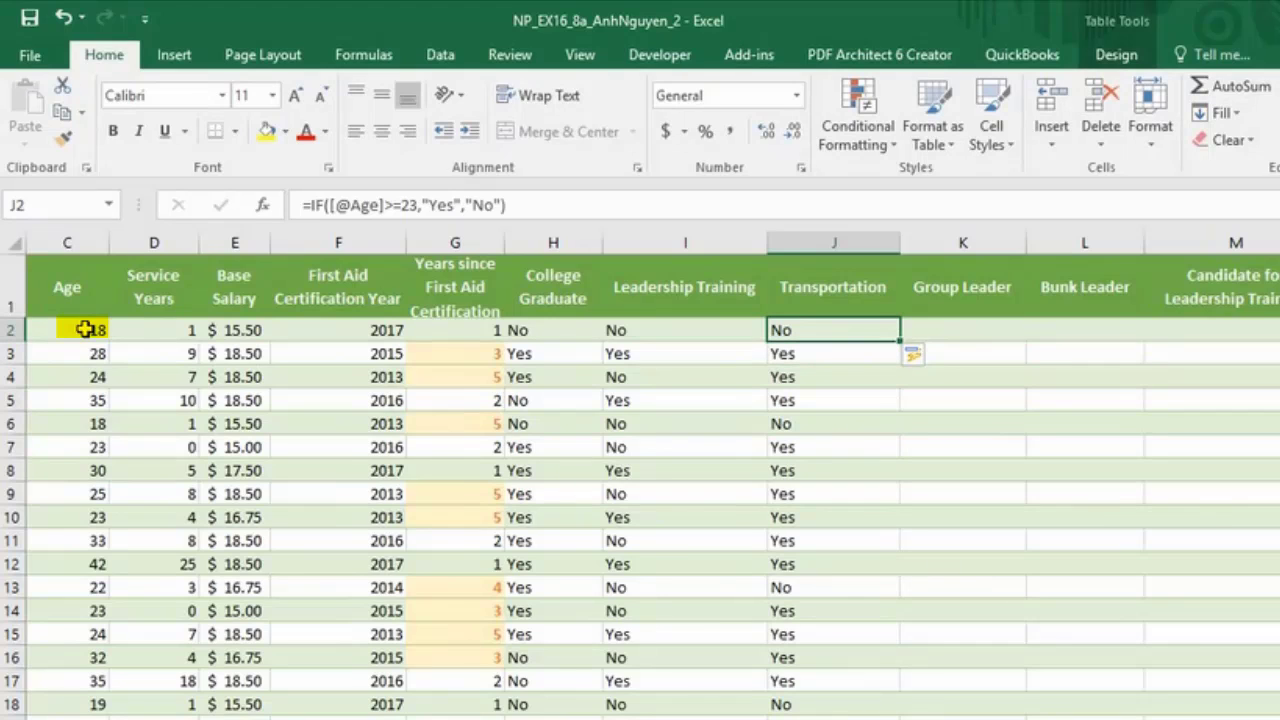
left_click(826, 355)
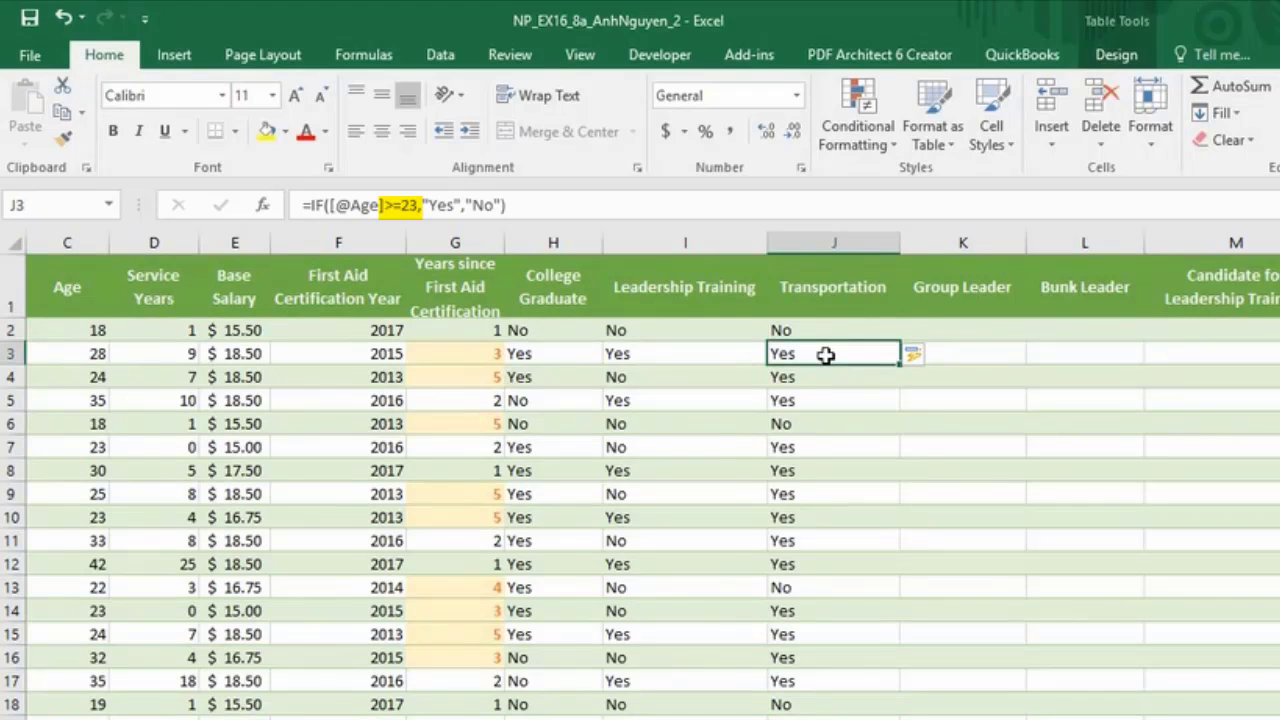
key("Up")
key("Down")
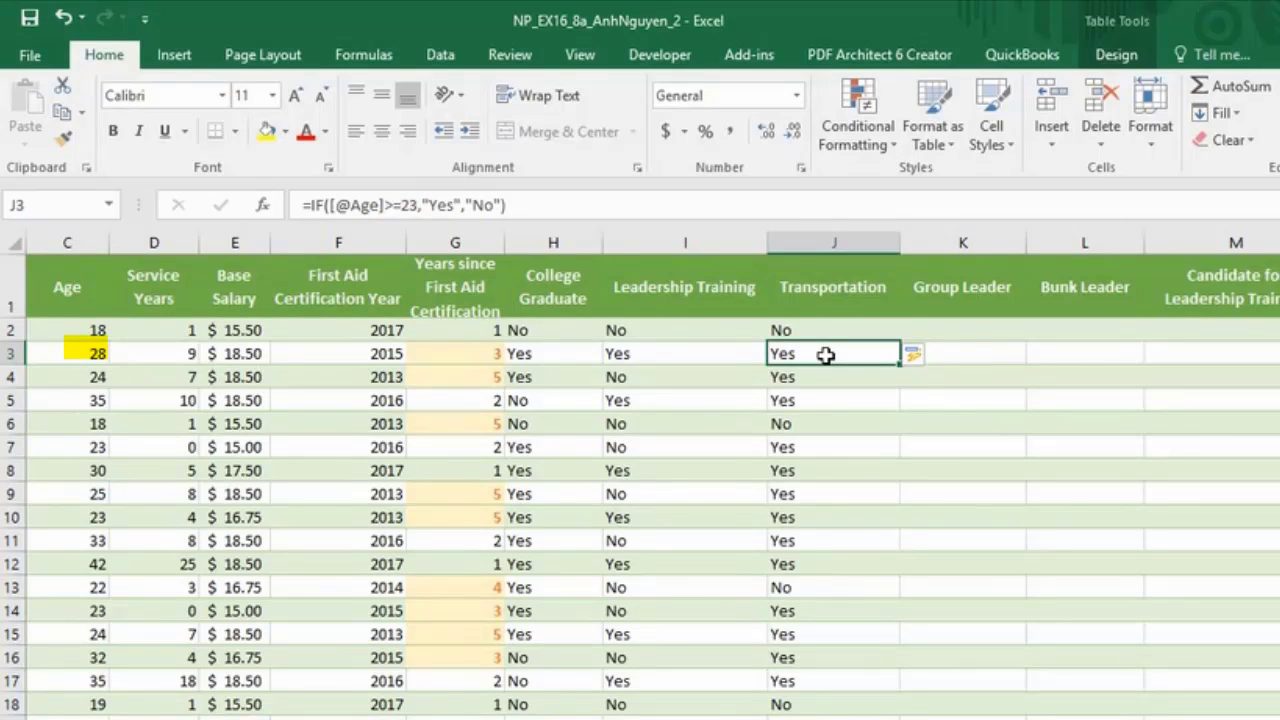
left_click(66, 350)
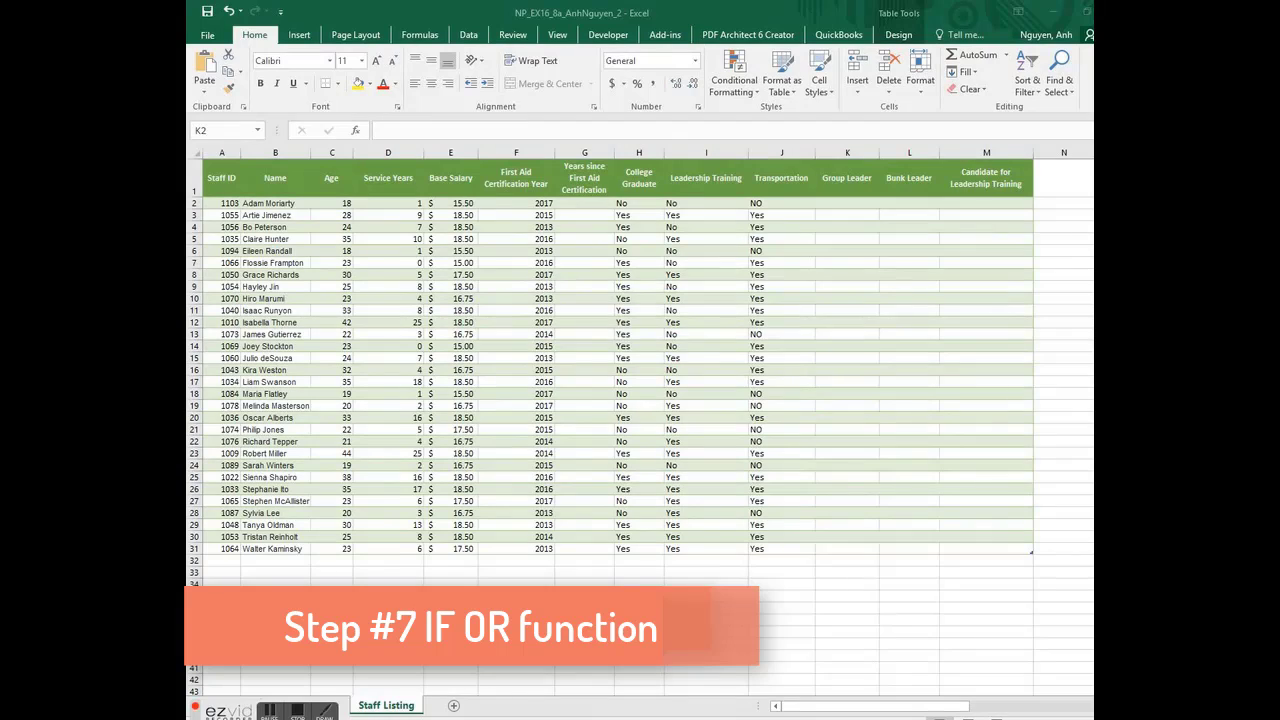
left_click(837, 203)
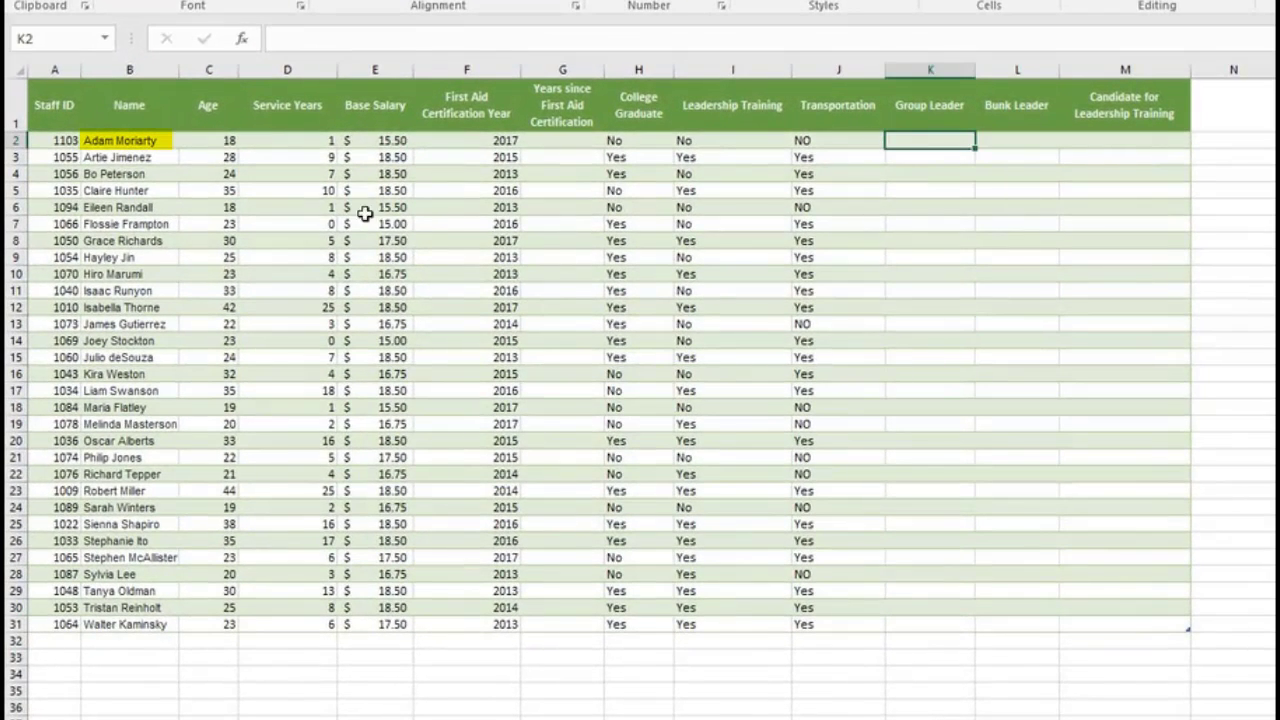
left_click(259, 145)
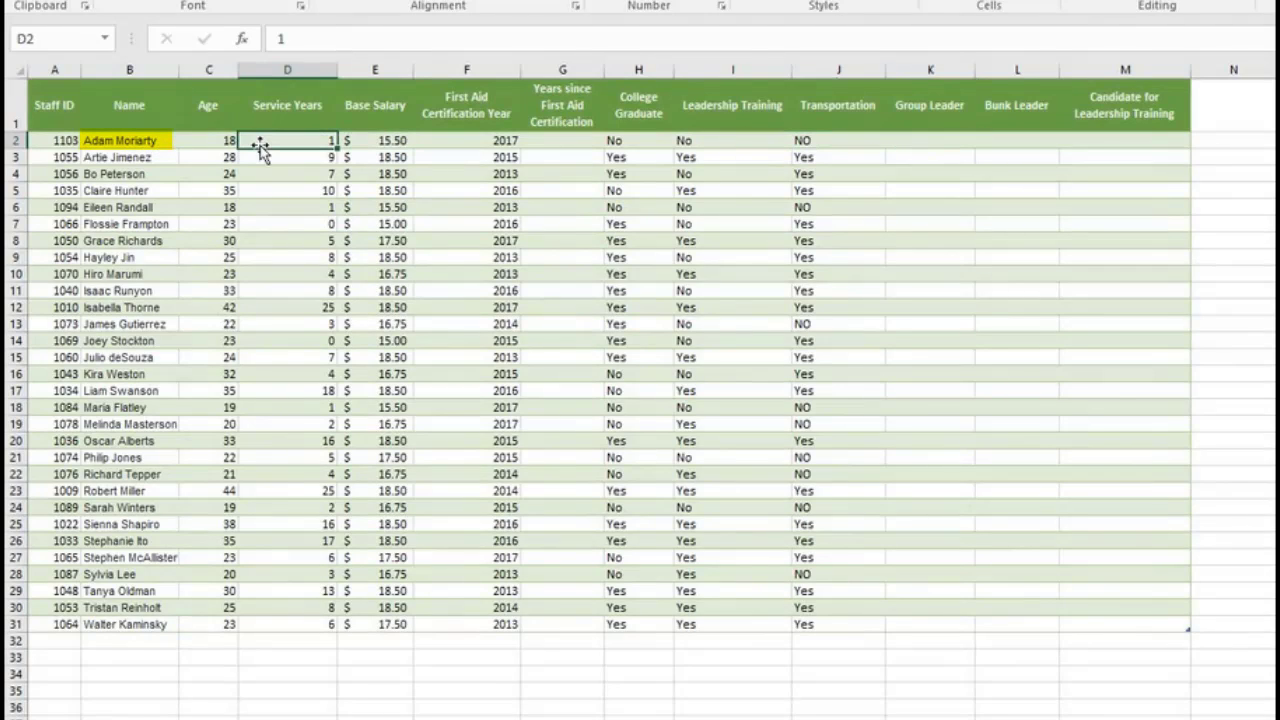
left_click(640, 142)
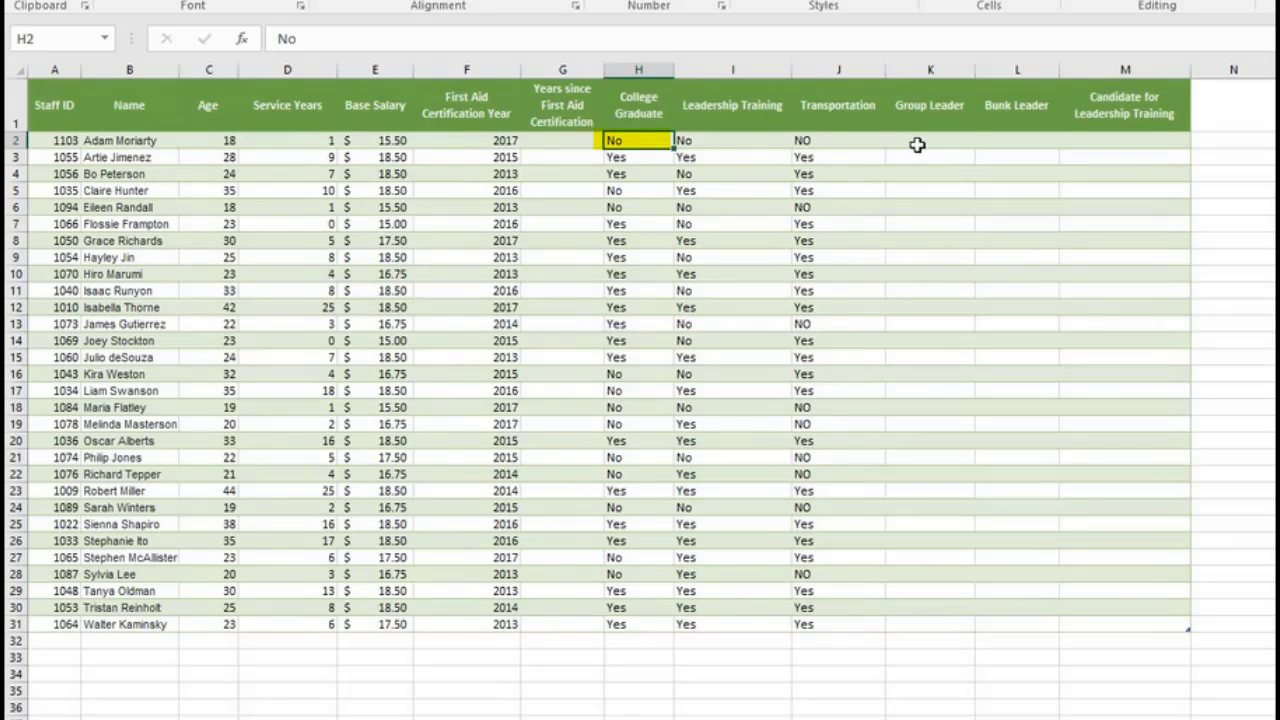
left_click(917, 144)
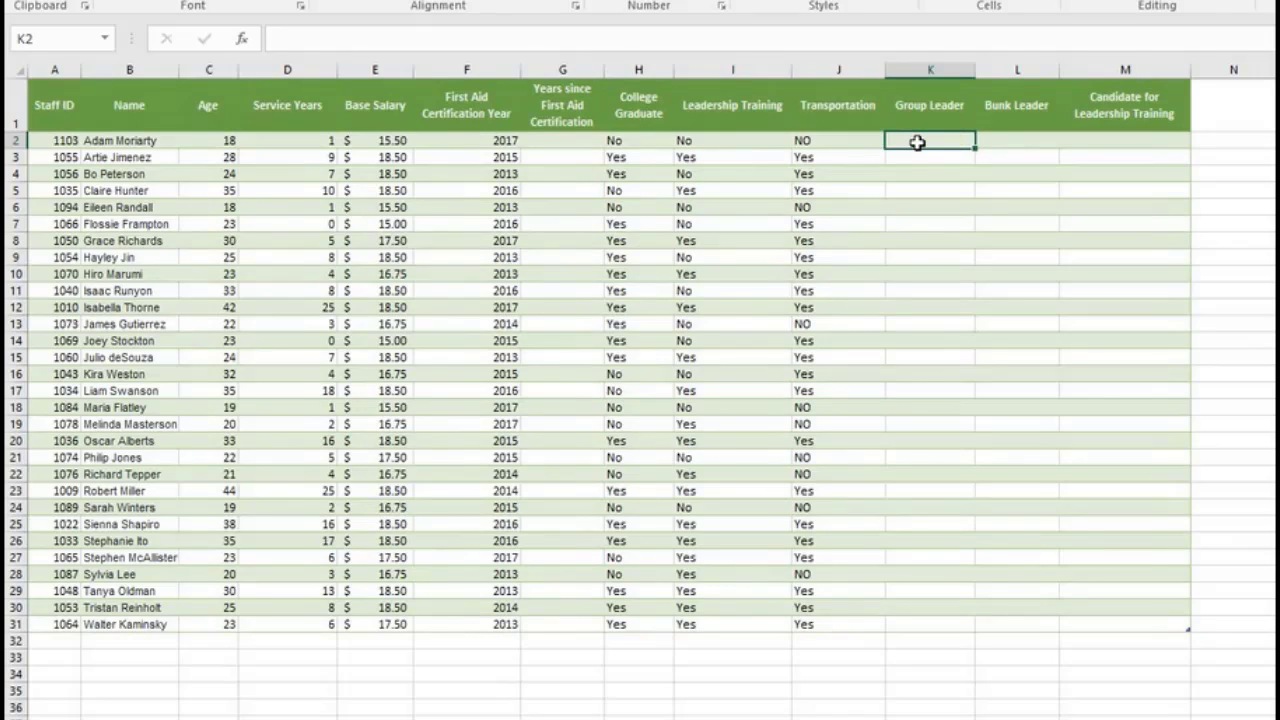
Start K2 with =IF(OR([@[Service Years]], referencing the row's Service Years value.
type("=if")
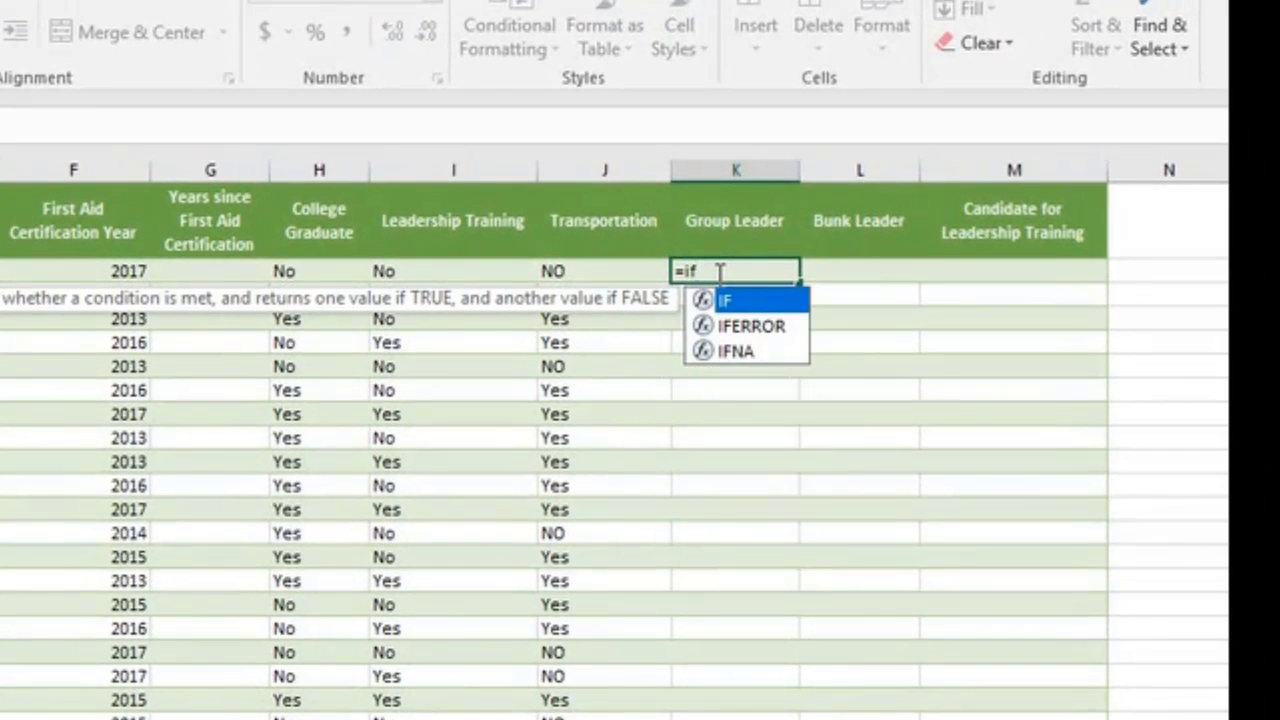
key("Tab")
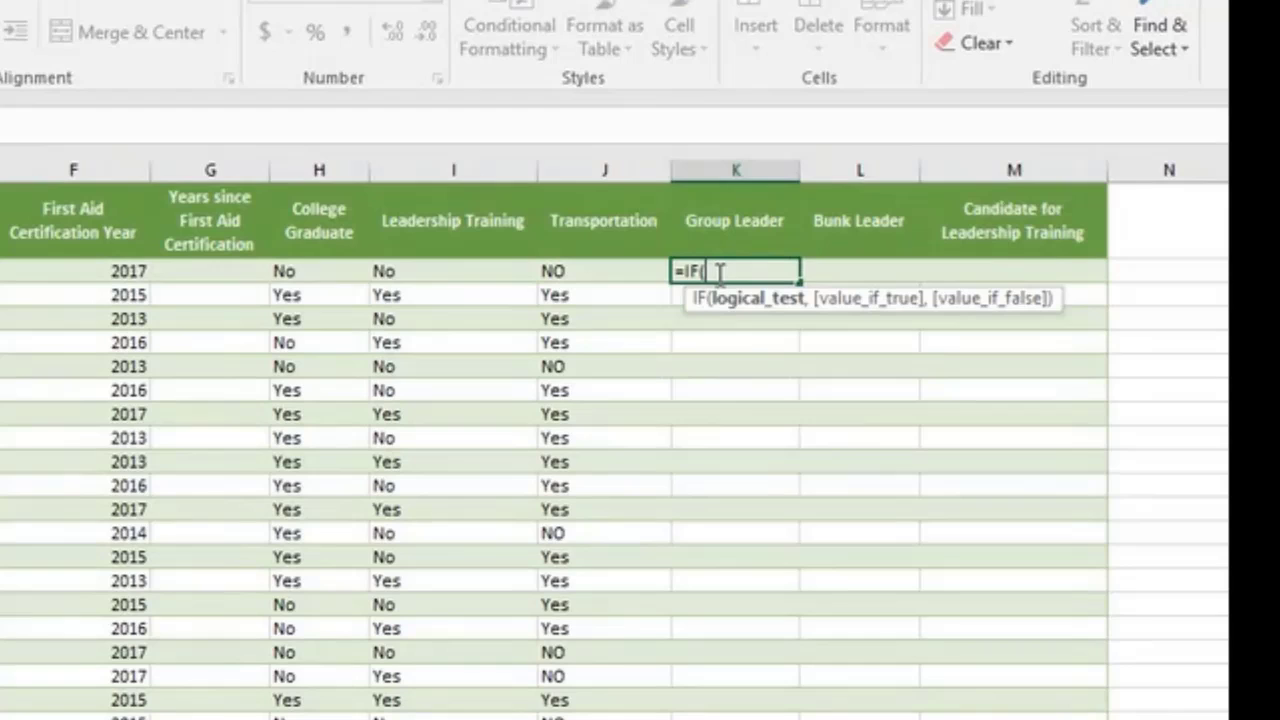
type("or")
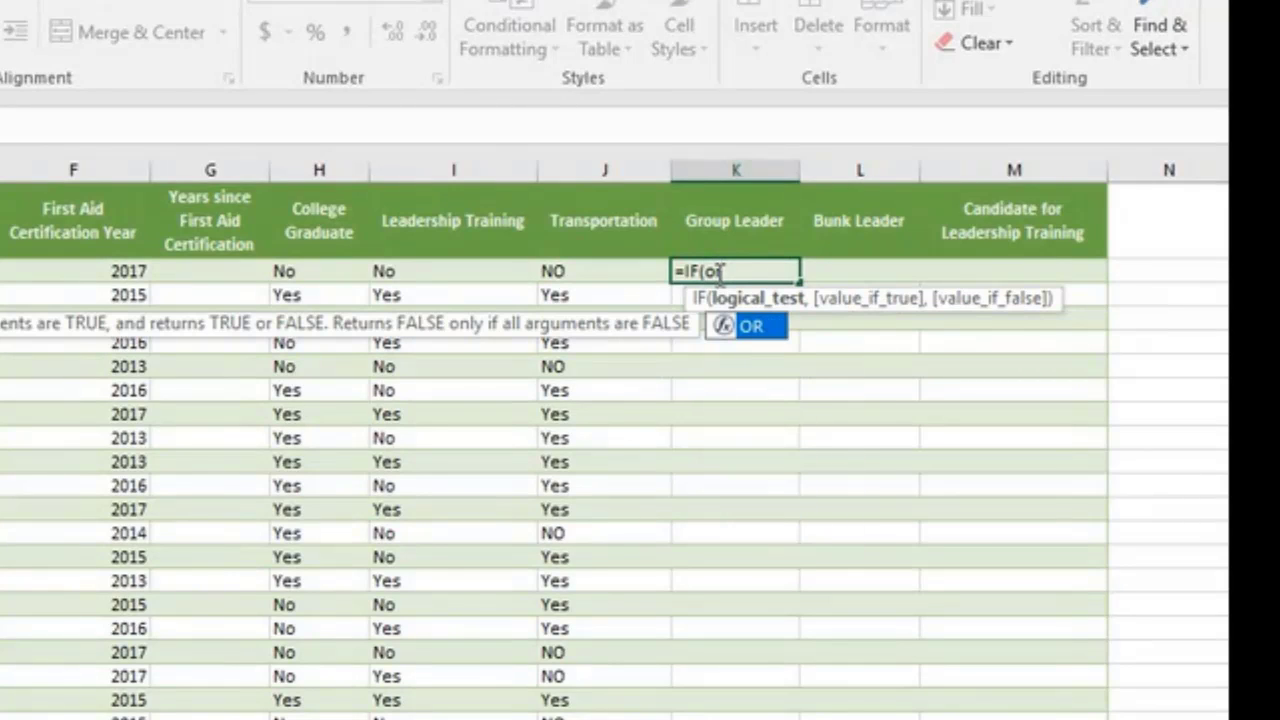
key("Tab")
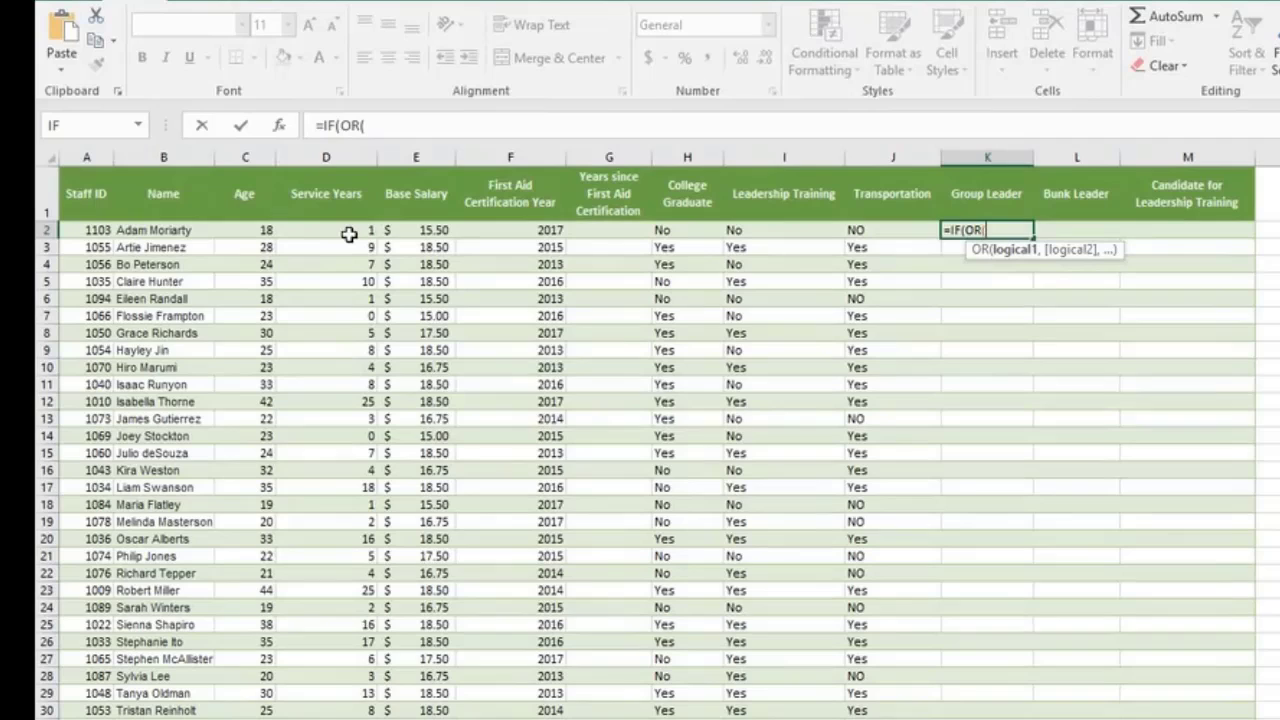
left_click(349, 234)
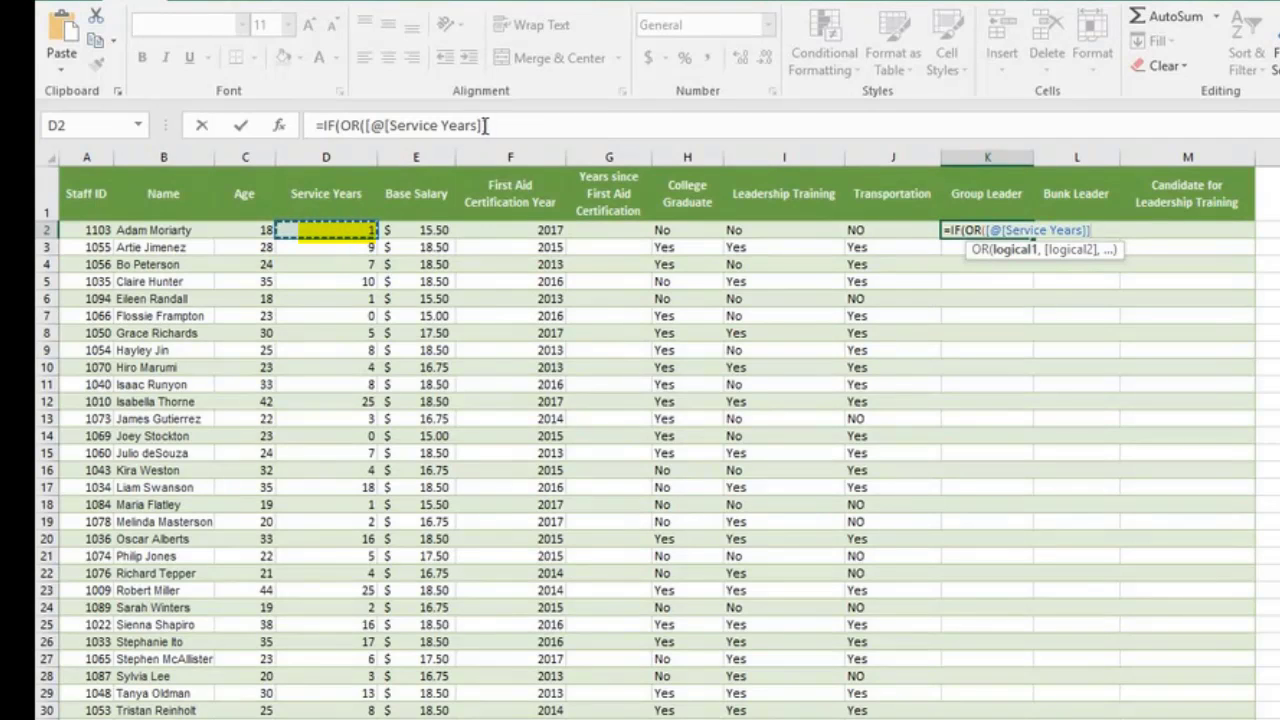
left_click_drag(487, 125, 366, 124)
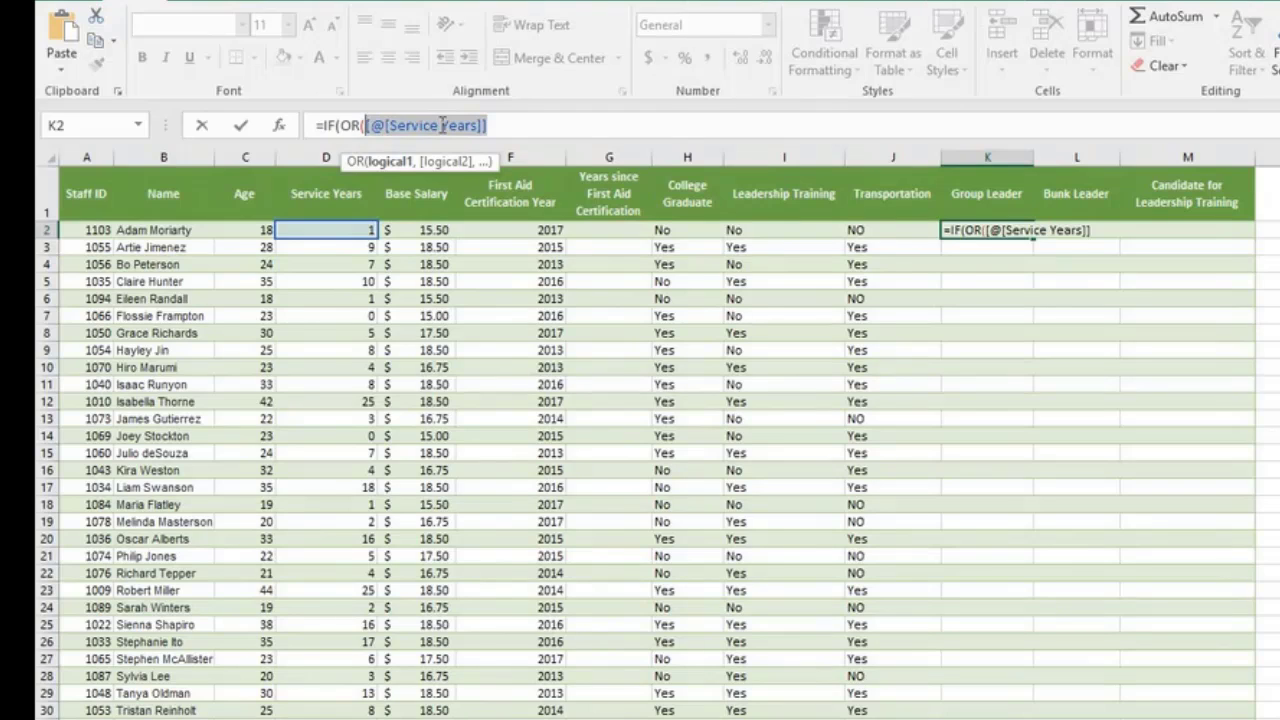
left_click(511, 125)
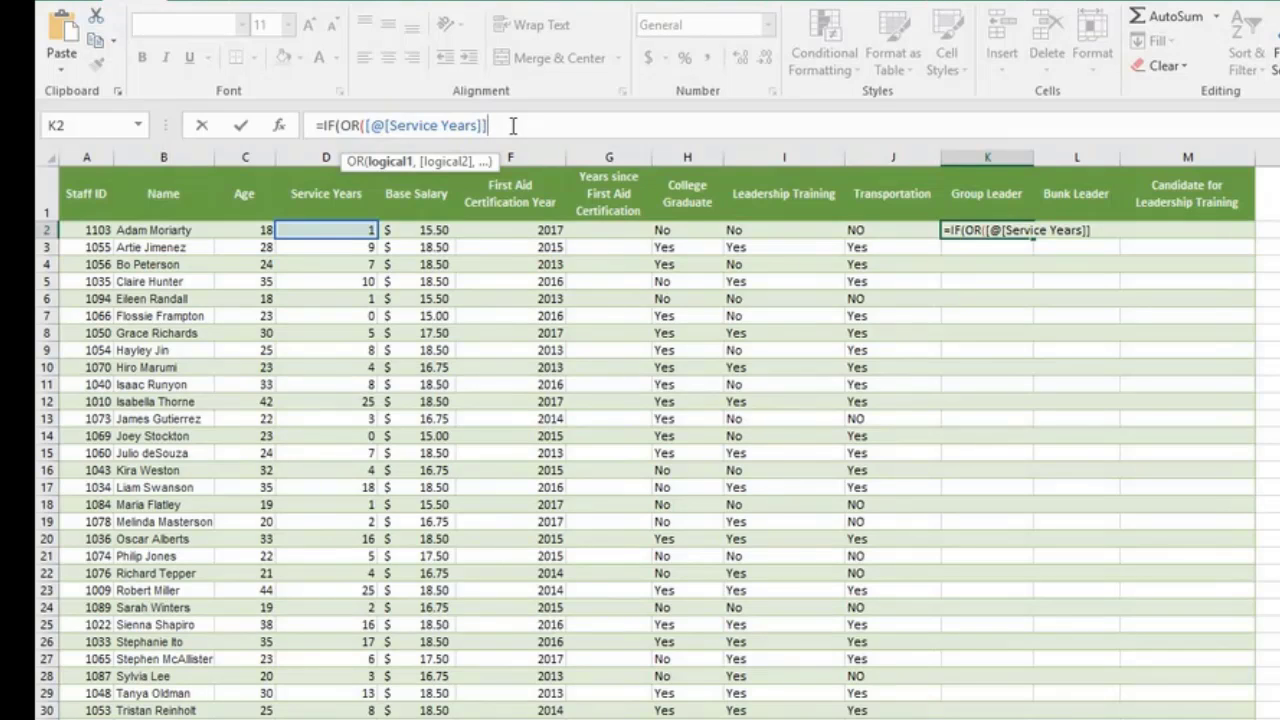
Complete K2 as =IF(OR([@[Service Years]]>3,[@[College Graduate]]="Yes"),"Yes","No") and commit it.
type(">3,")
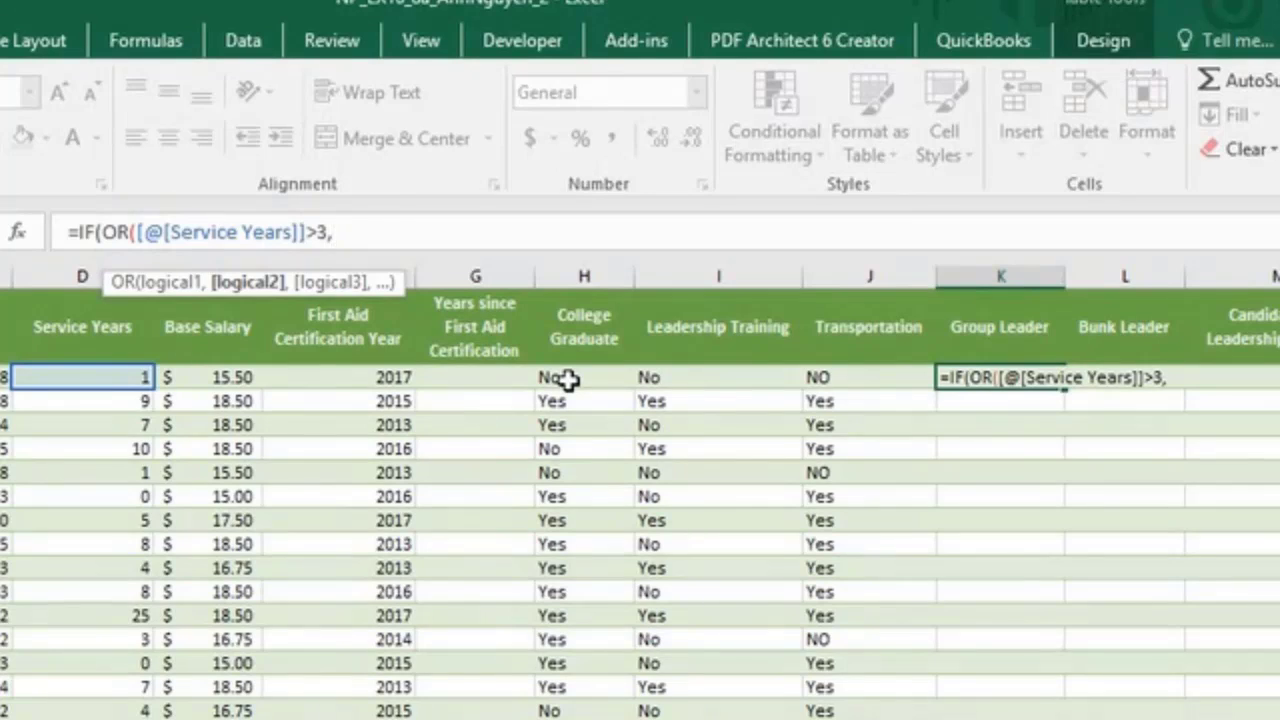
left_click(567, 379)
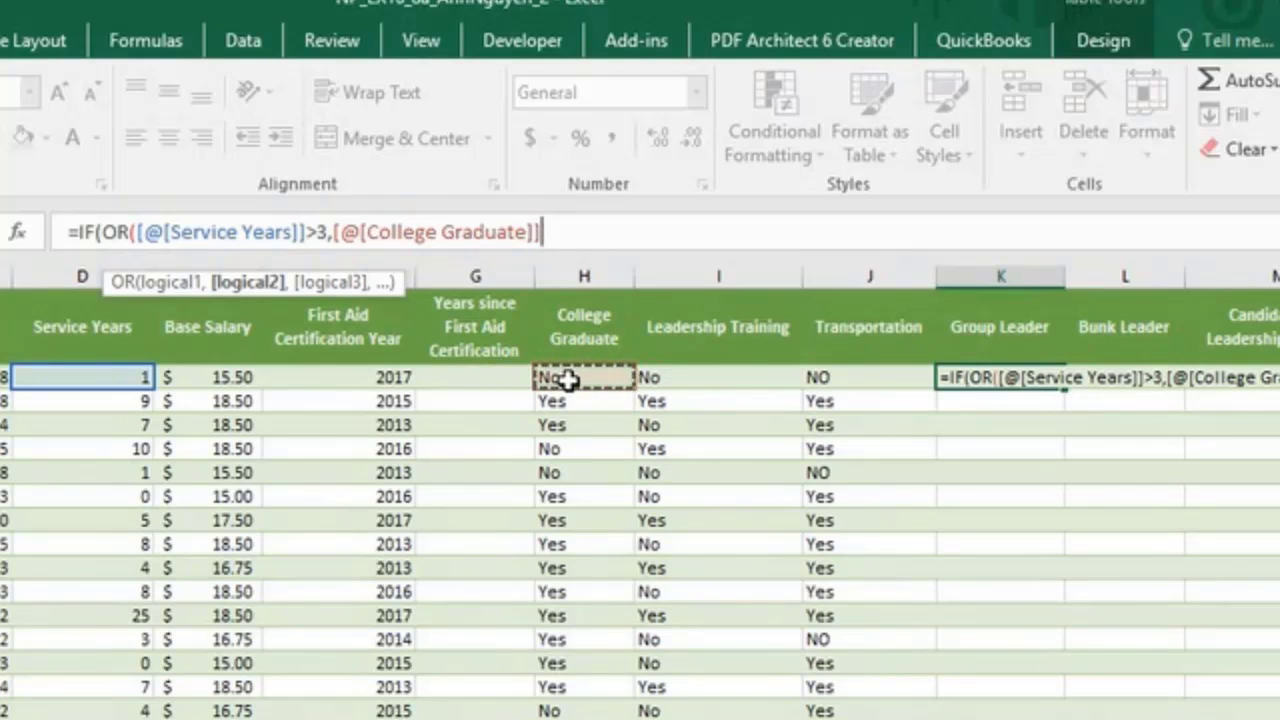
type("=")
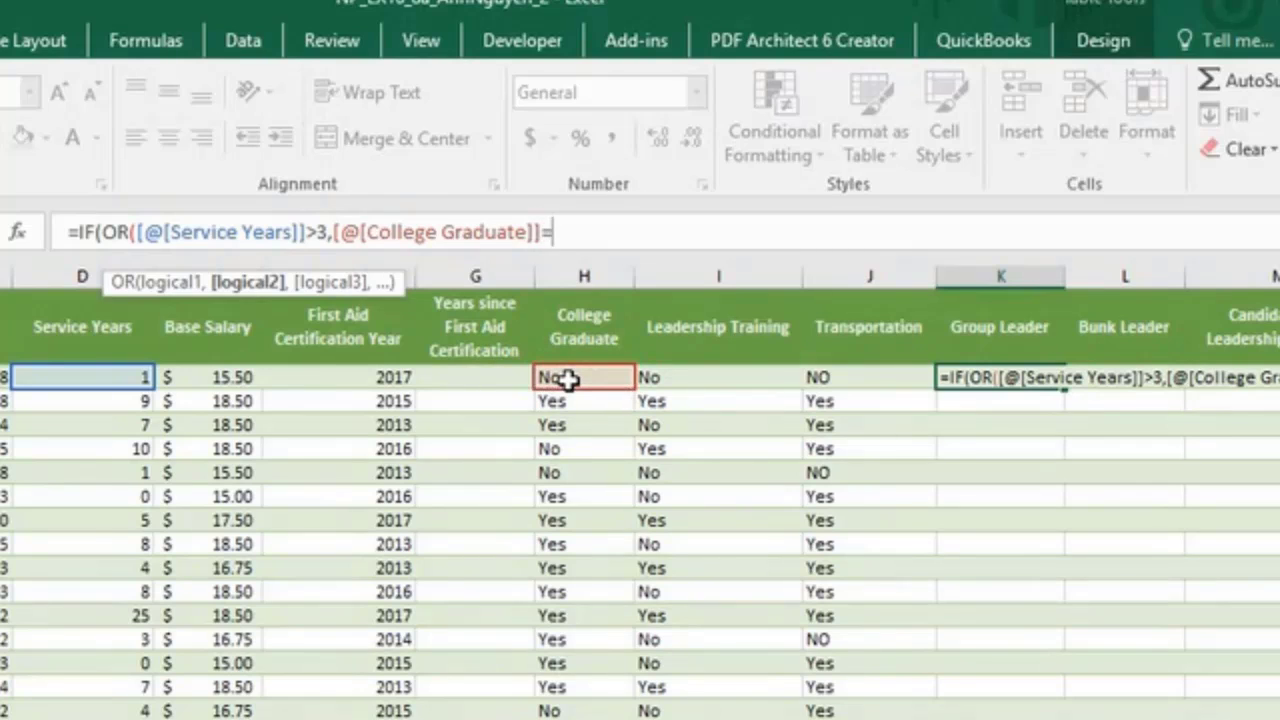
type("\"Yes\")")
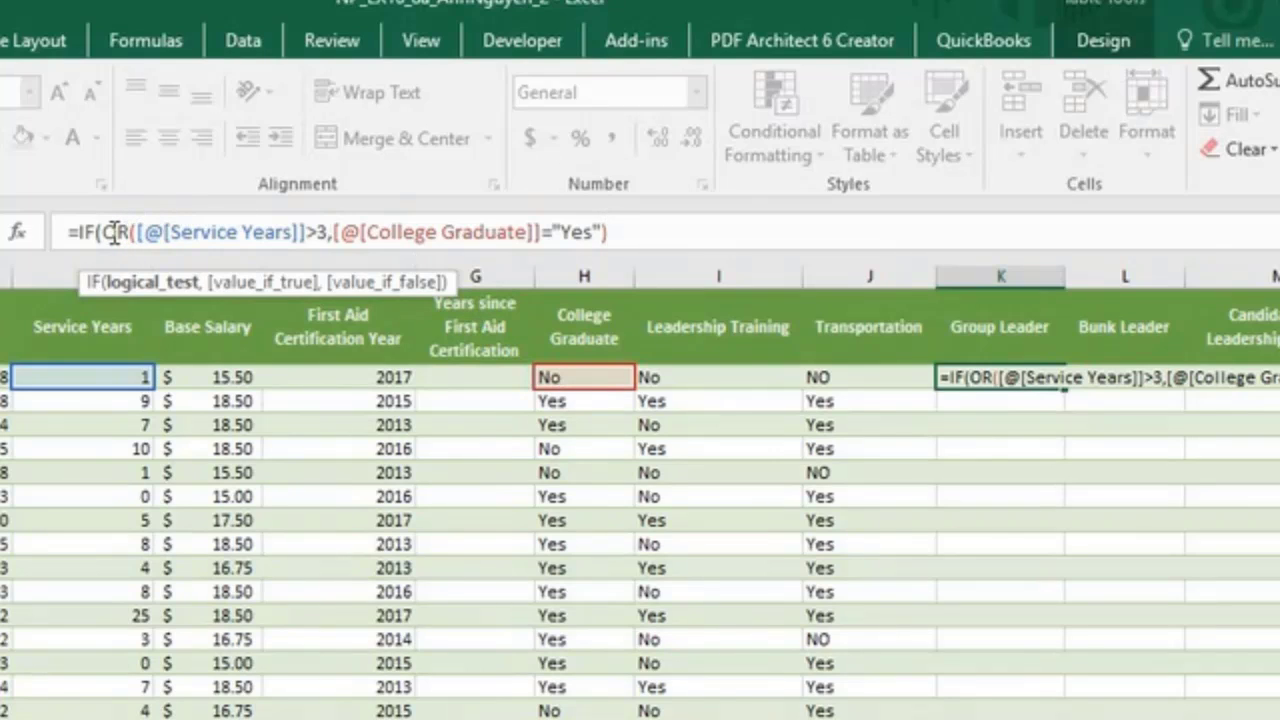
left_click_drag(128, 232, 613, 245)
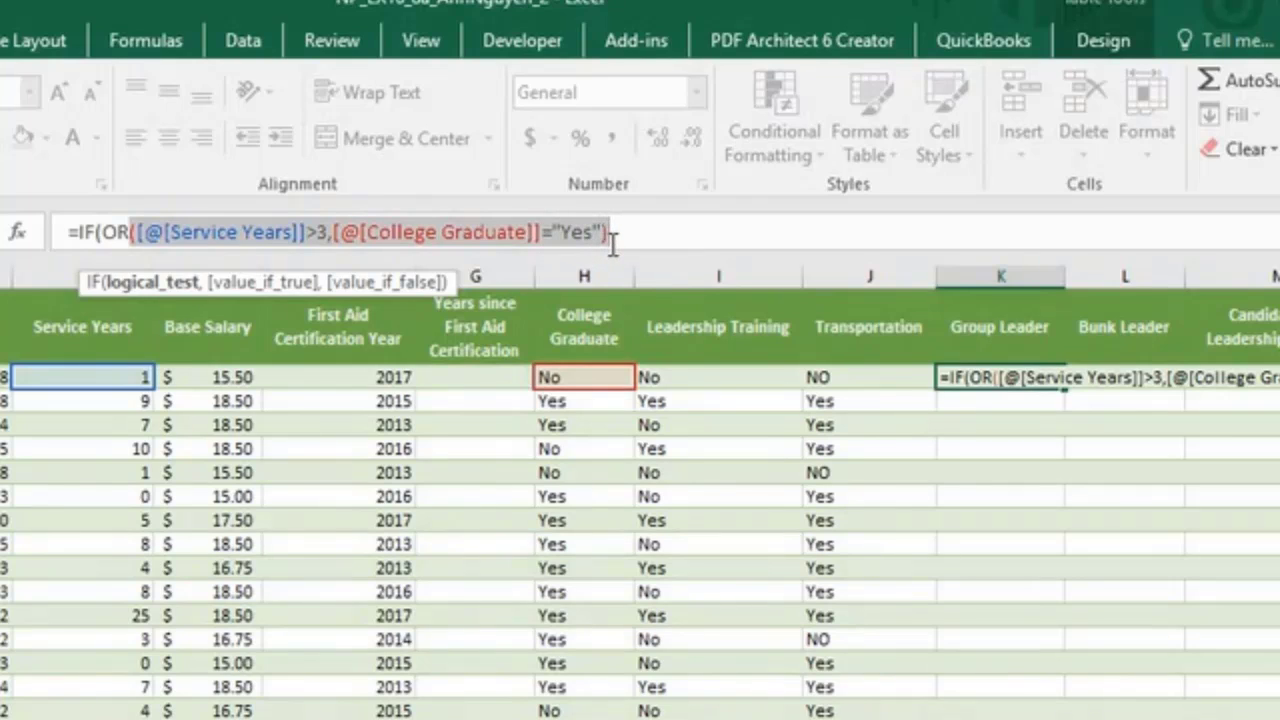
left_click(618, 240)
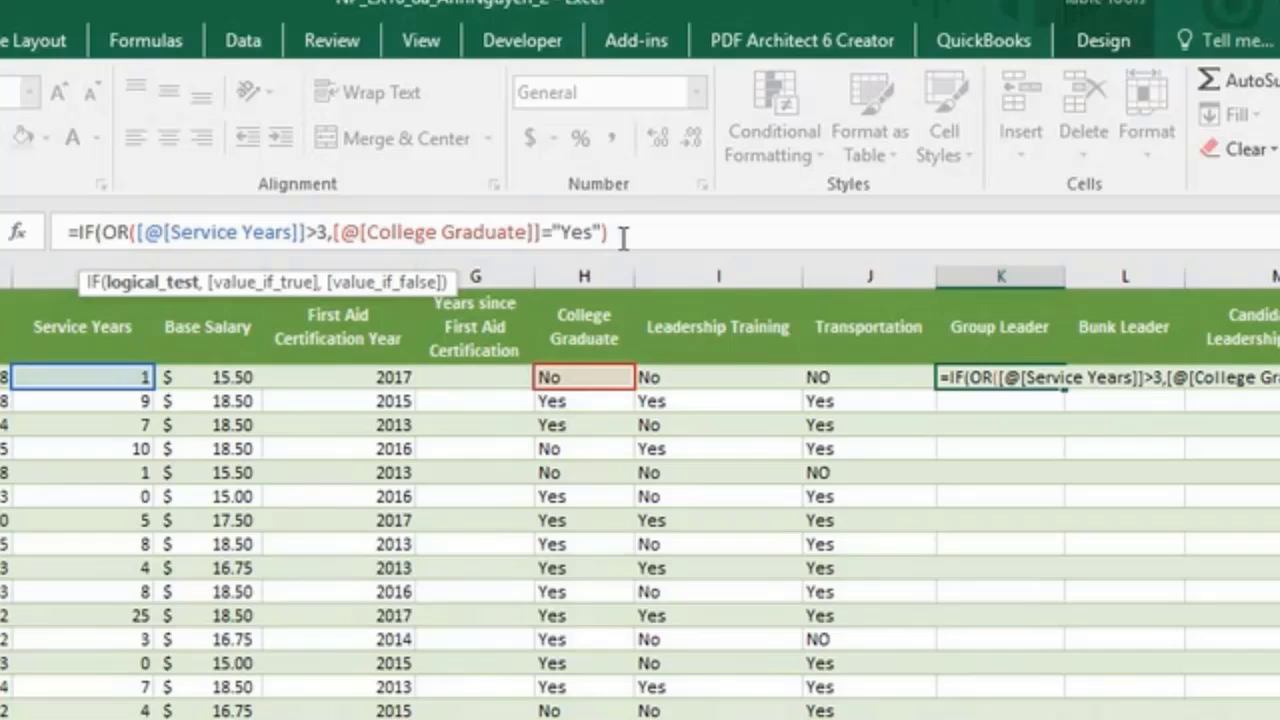
type(",")
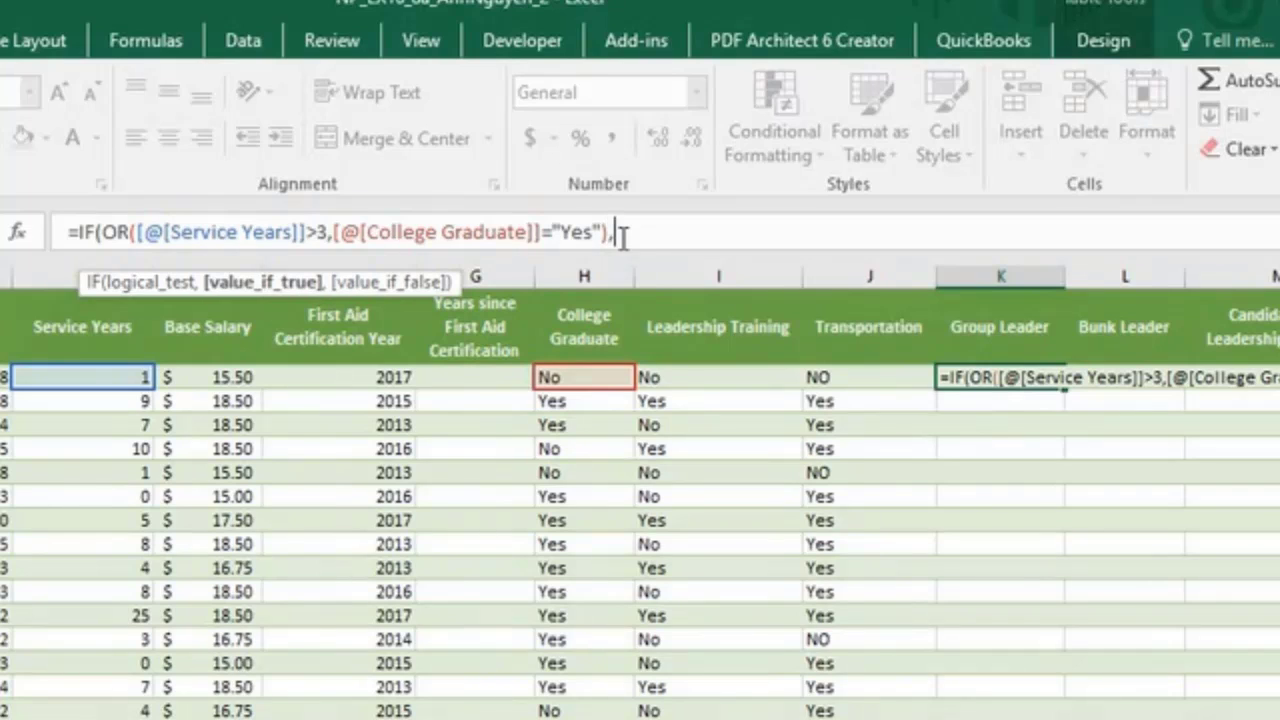
type("\"Yes\",\"")
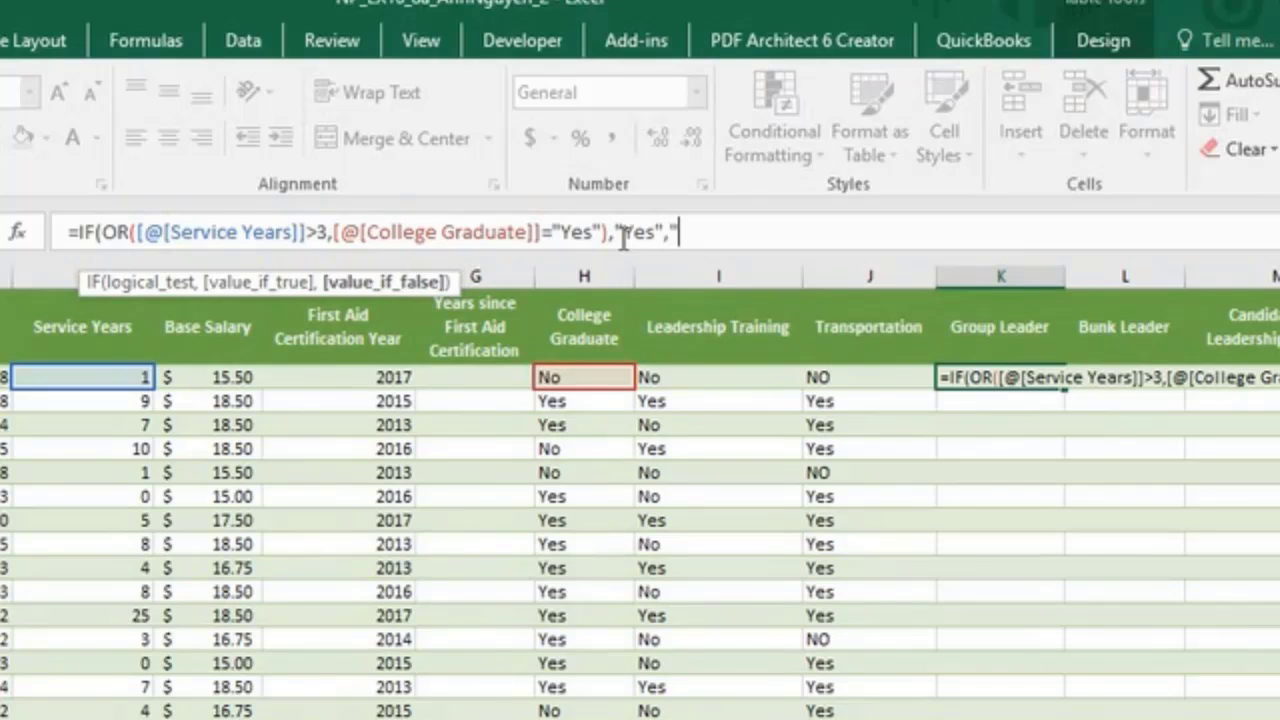
type("No\")")
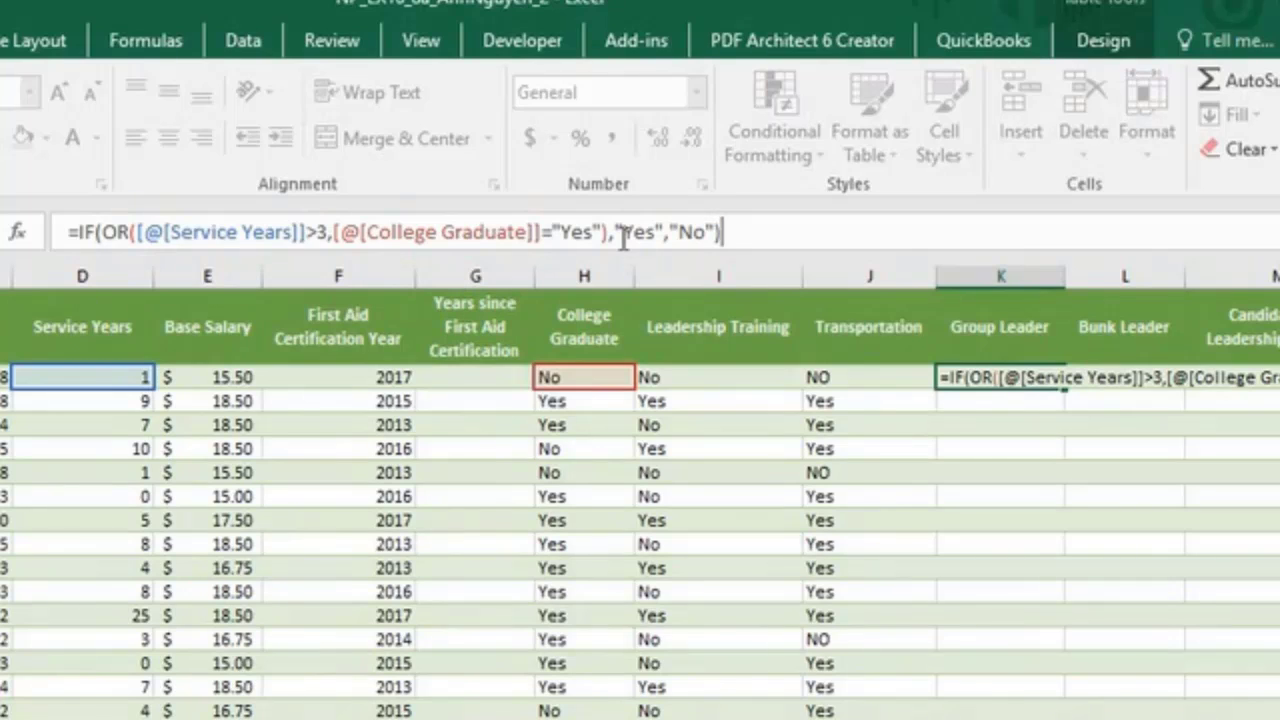
key("Return")
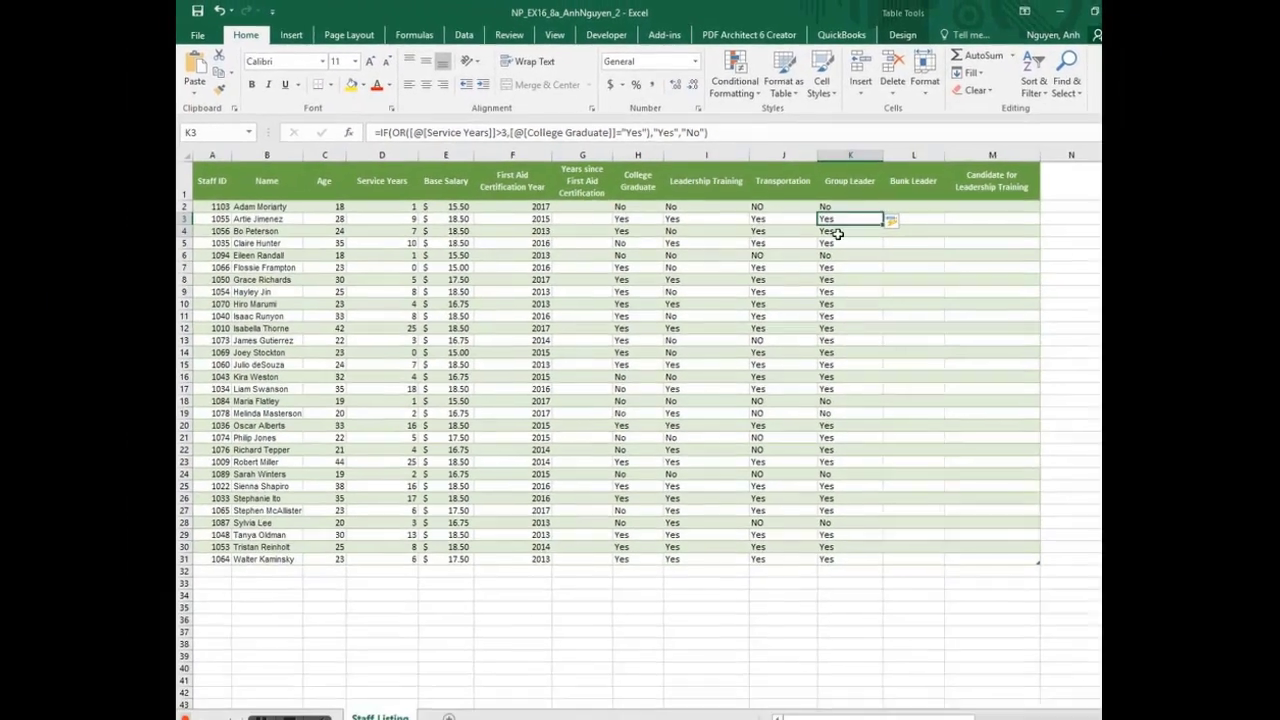
left_click_drag(835, 219, 831, 545)
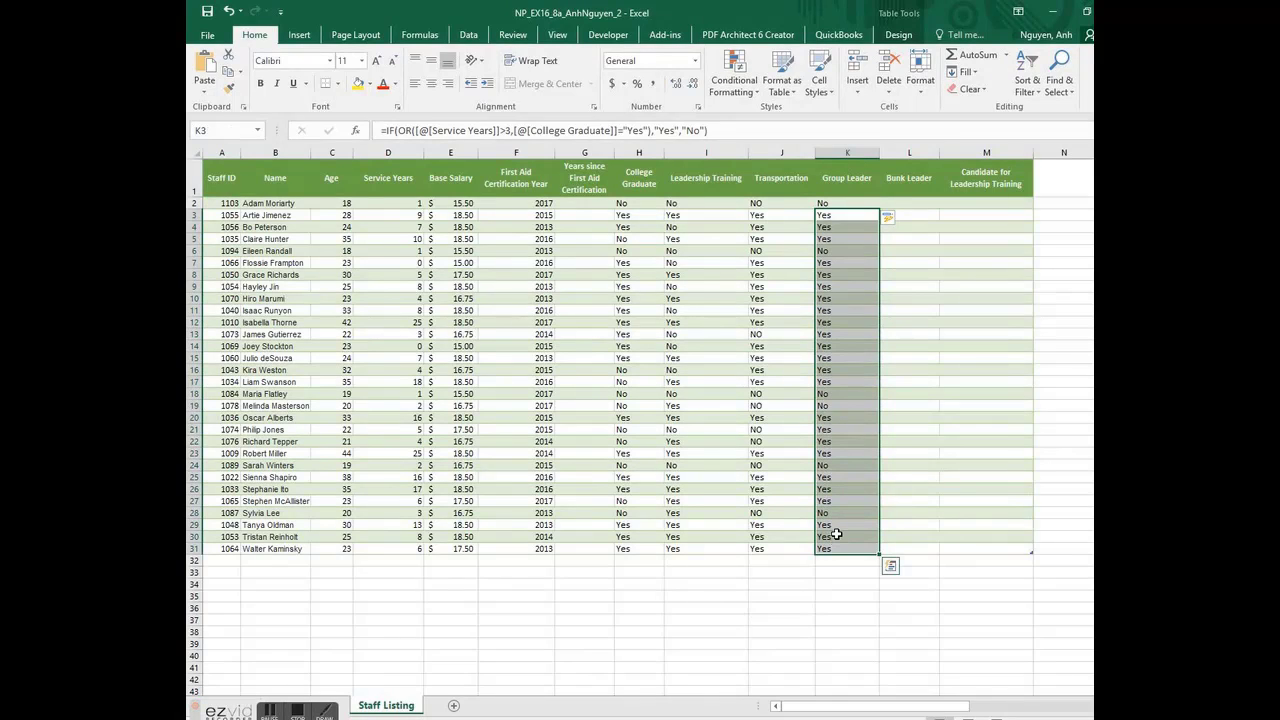
left_click(851, 203)
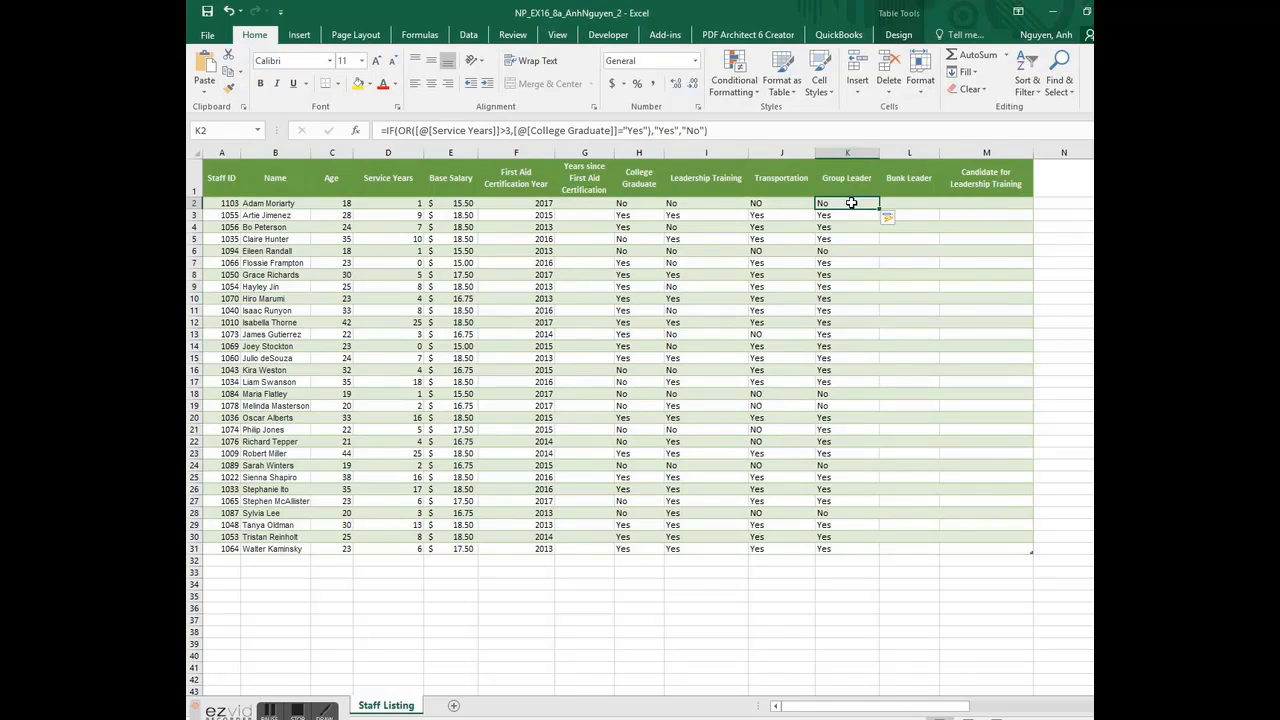
left_click(394, 203)
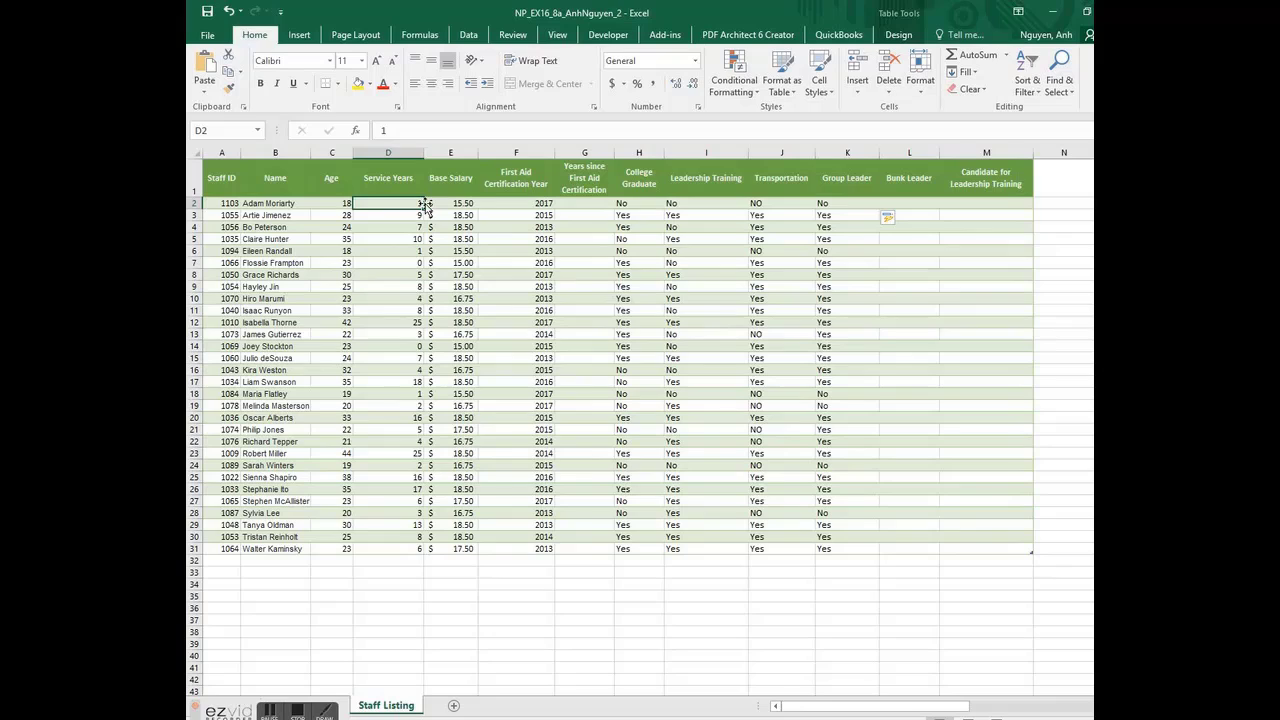
left_click(632, 204)
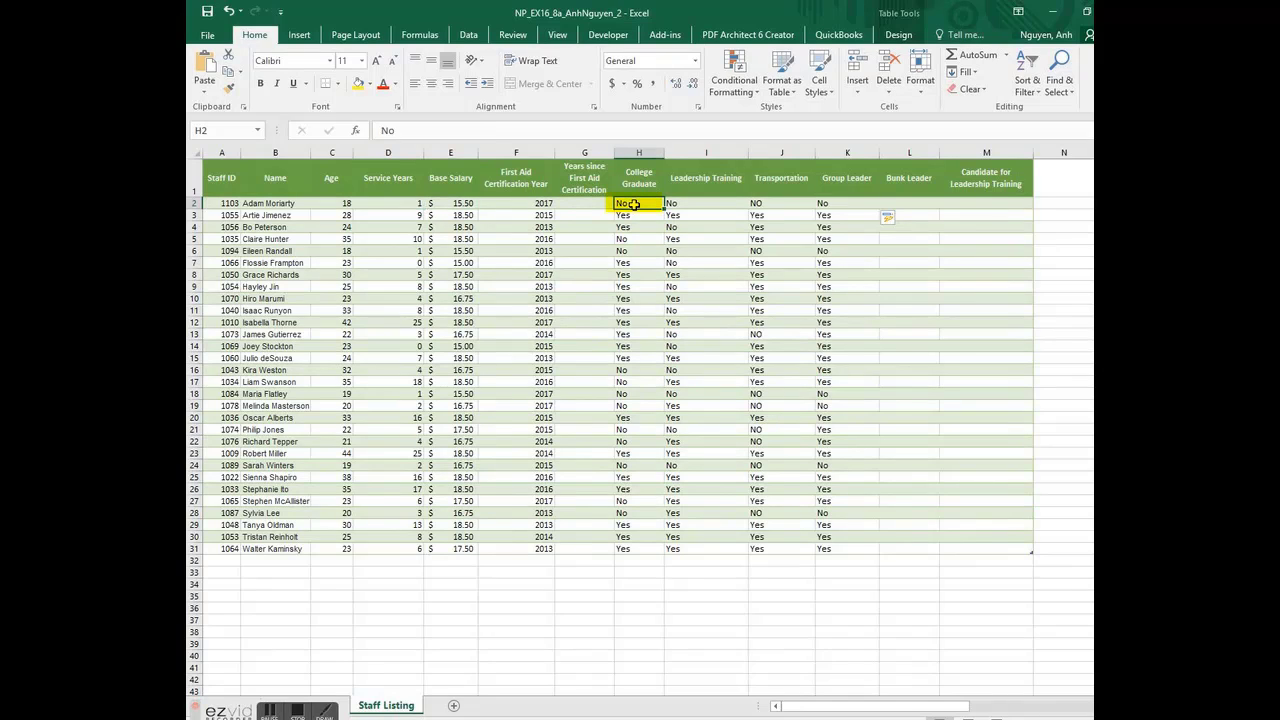
left_click(834, 204)
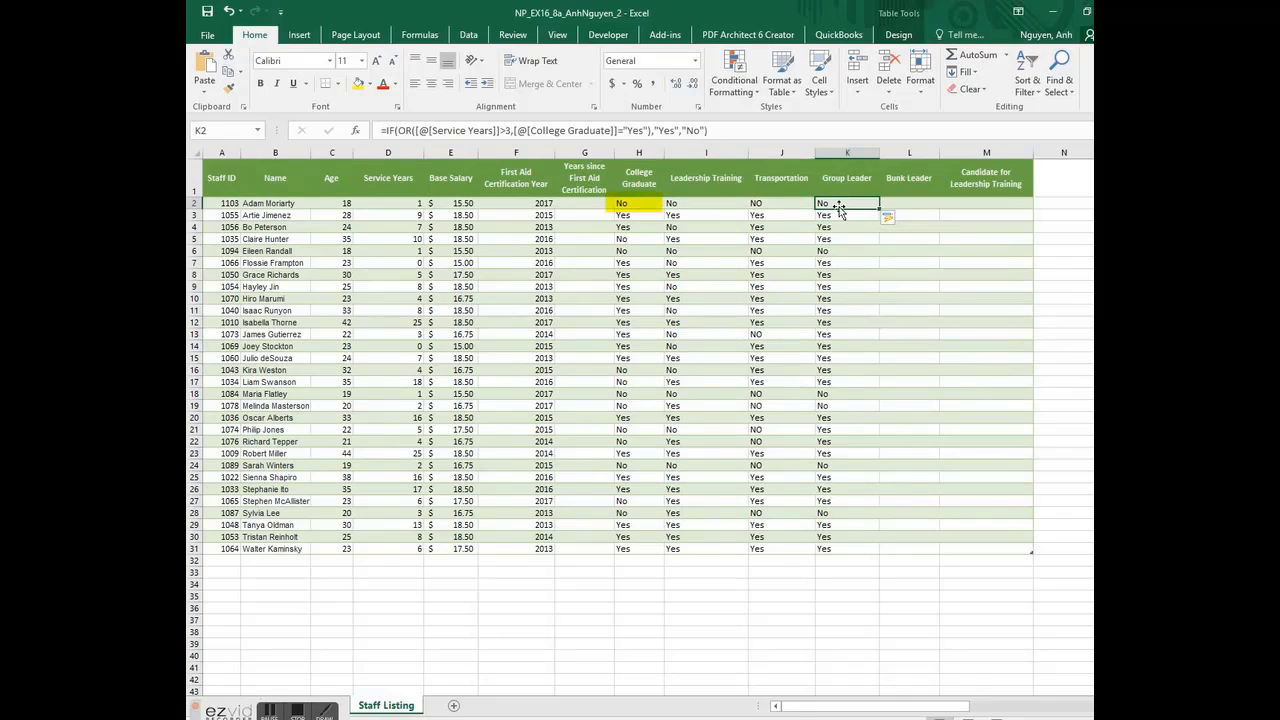